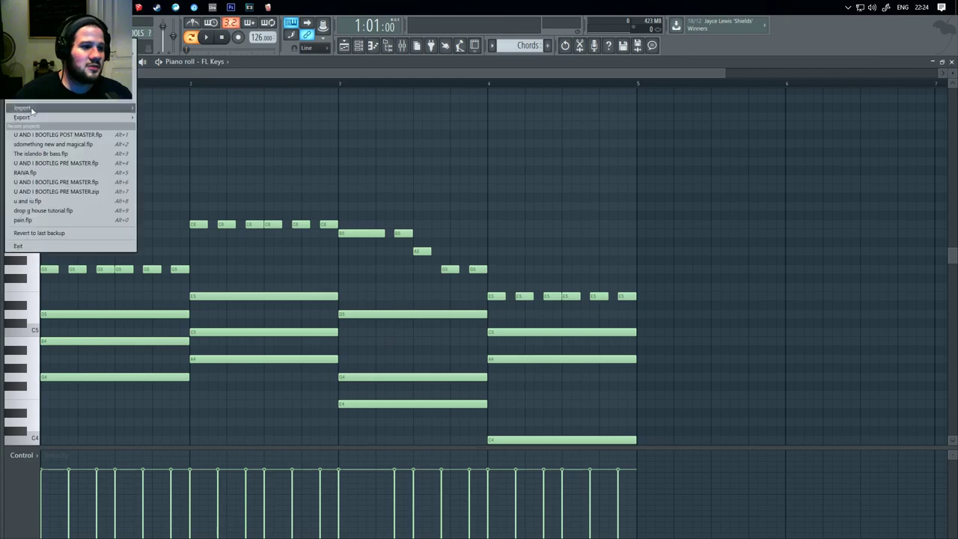
Start saving the project under a new name and browse to the FL Studio 12 Data\Projects folder on drive C
left_click(45, 76)
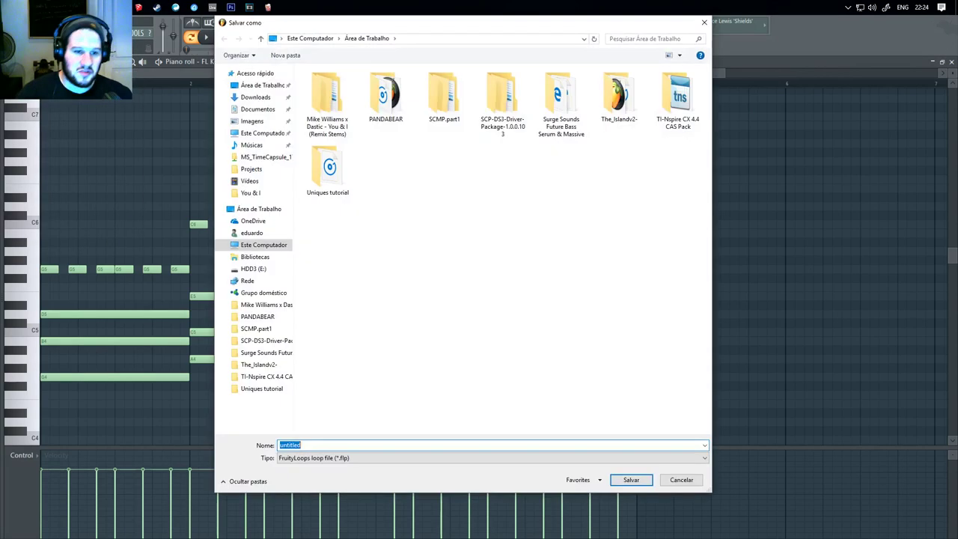
left_click(513, 189)
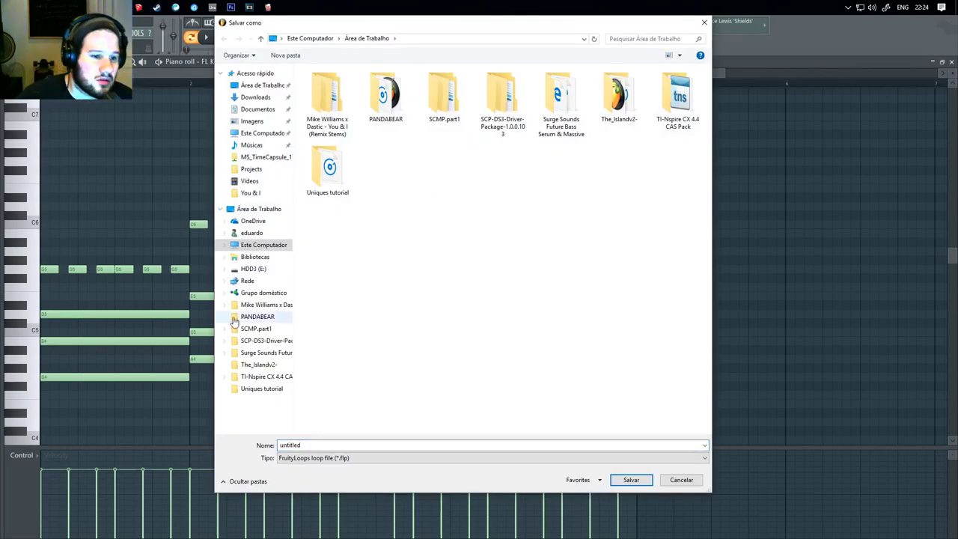
left_click(256, 244)
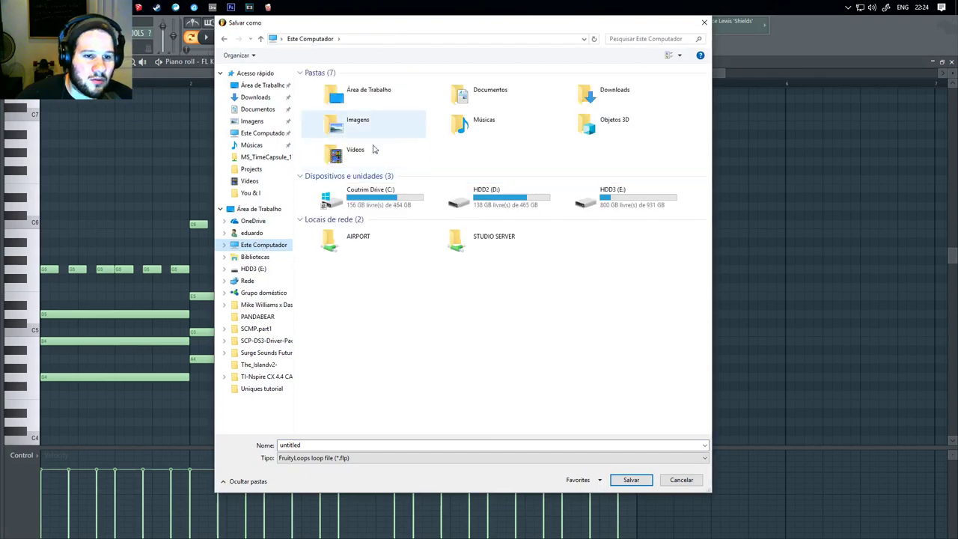
double_click(358, 192)
double_click(378, 105)
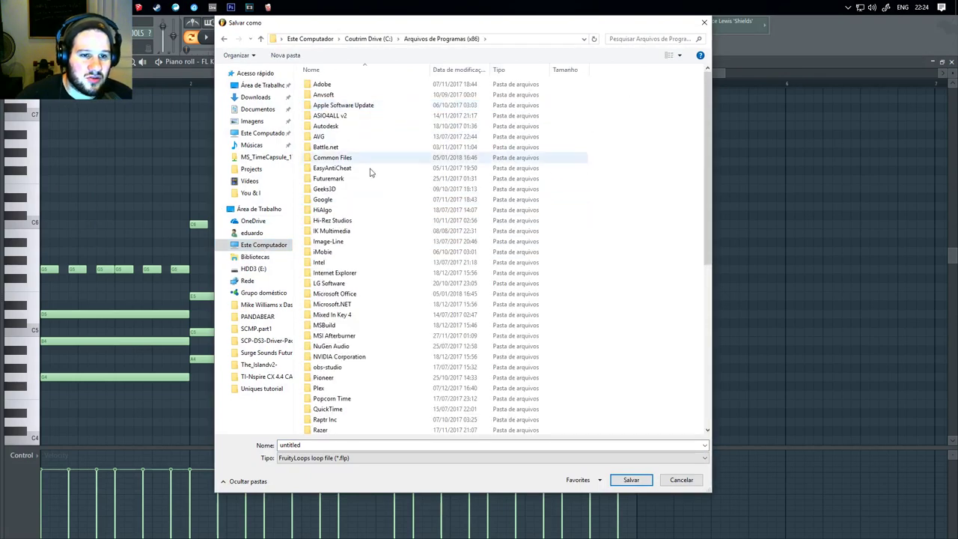
double_click(358, 241)
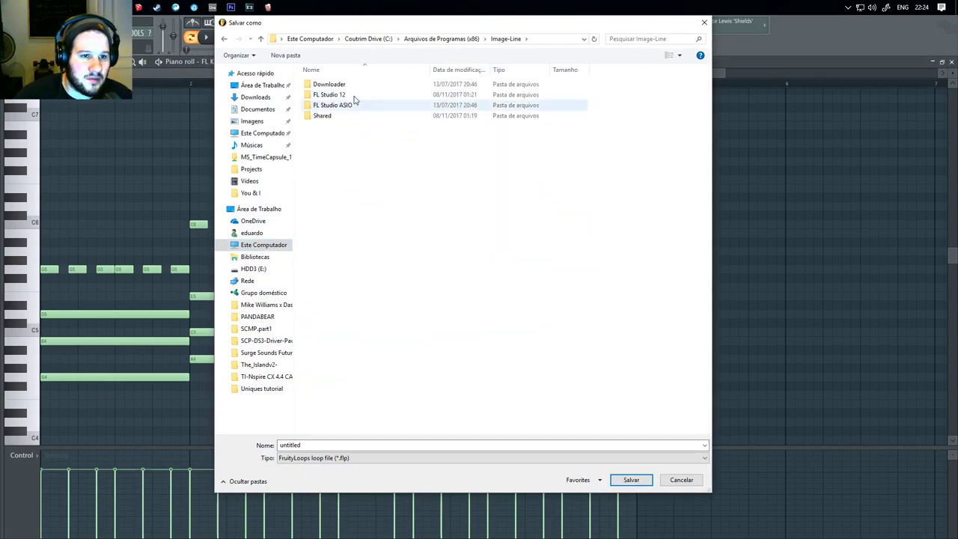
double_click(353, 105)
double_click(354, 95)
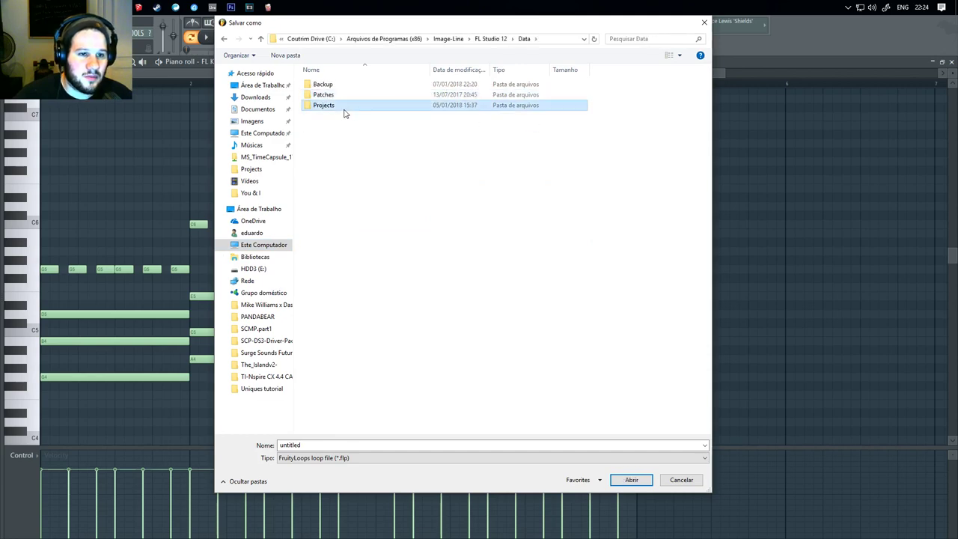
double_click(324, 105)
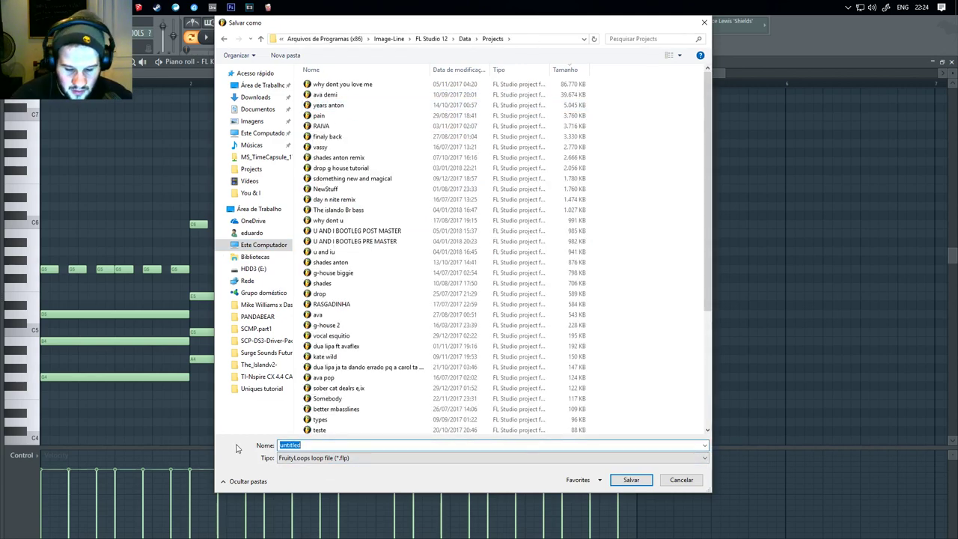
Name the project file "teoria musica" and save it
type("teoria m")
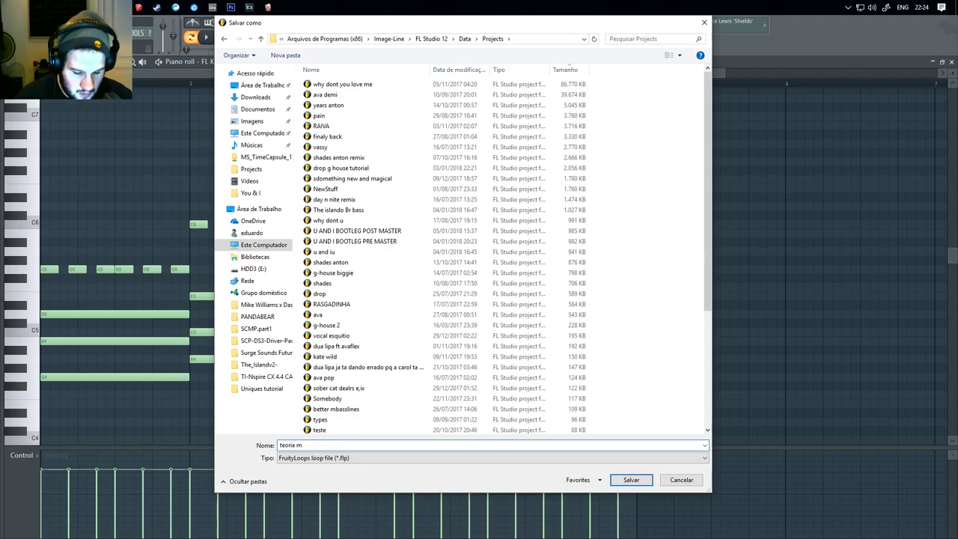
type("usica")
key("Return")
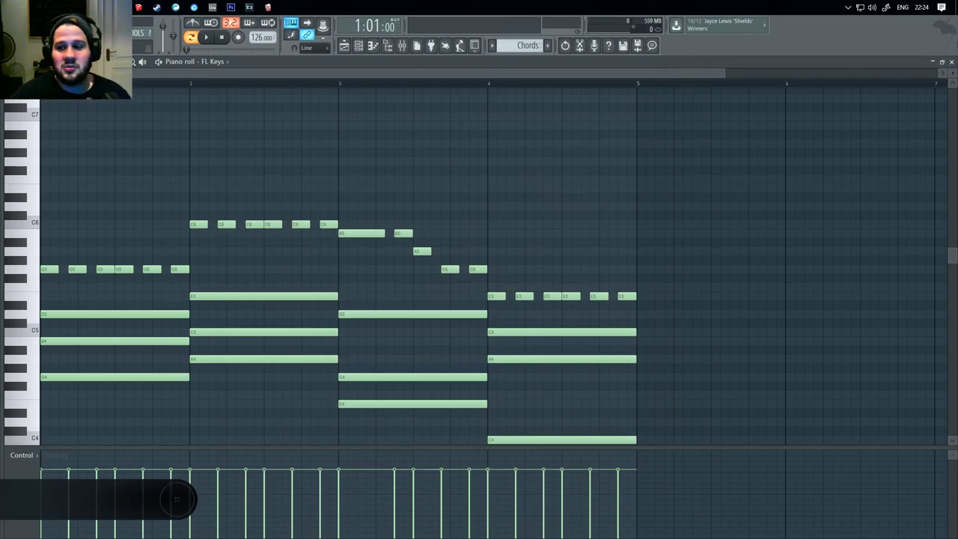
Copy the upper melody notes from the Chords pattern's piano roll and return to the playlist
left_click(952, 63)
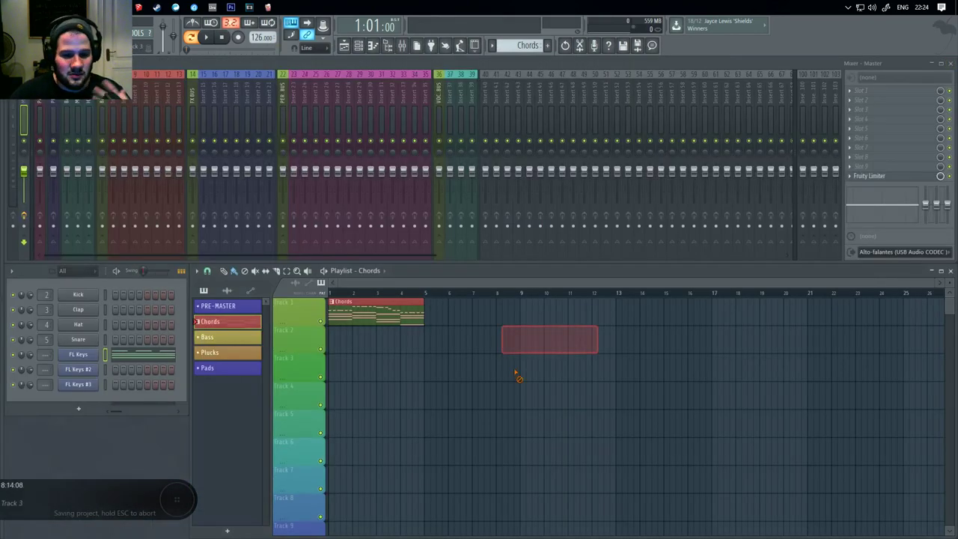
right_click(346, 366)
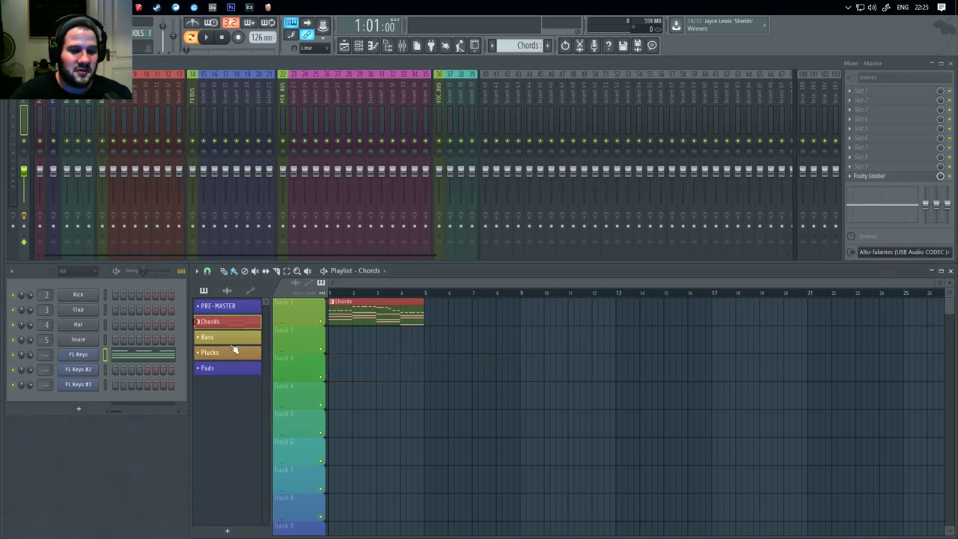
double_click(385, 320)
scroll(520, 239, "up", 4)
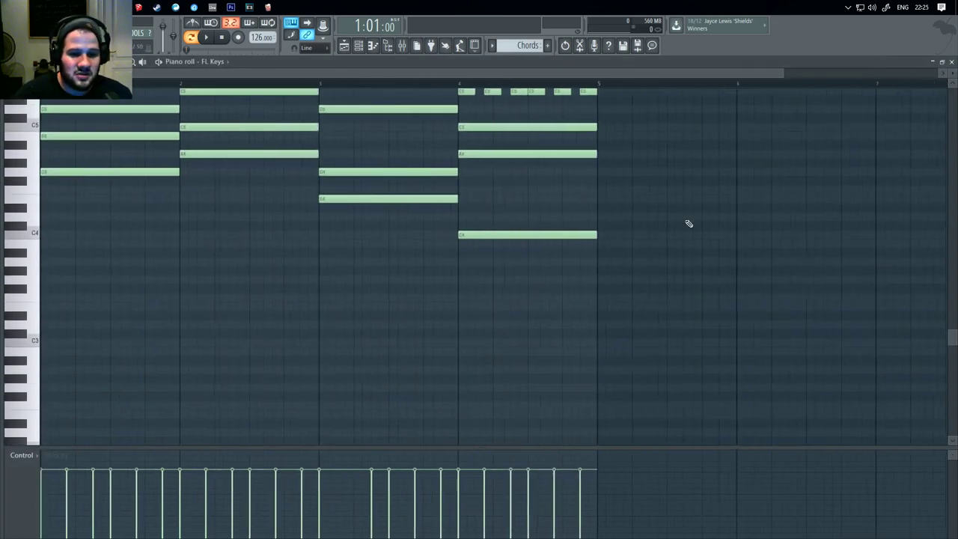
scroll(659, 262, "up", 4)
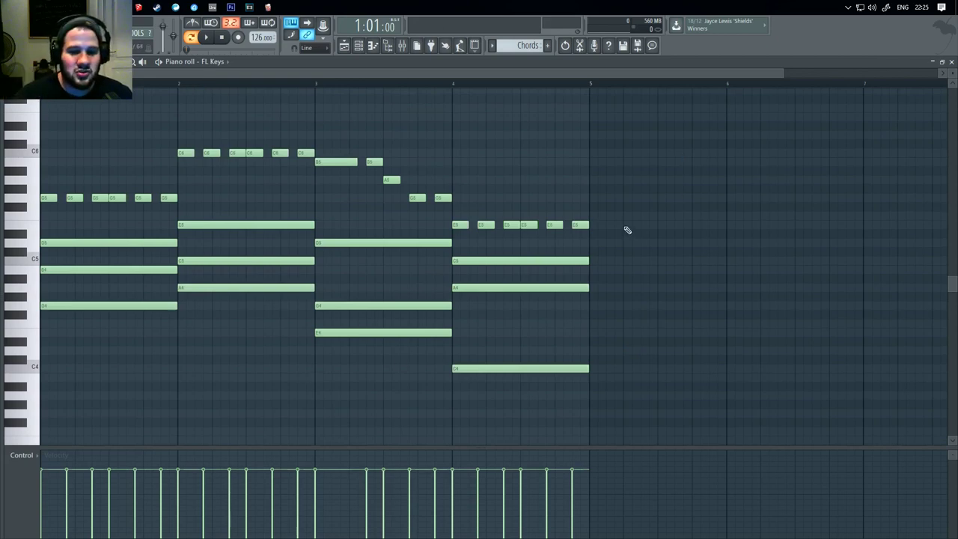
left_click_drag(615, 225, 39, 87)
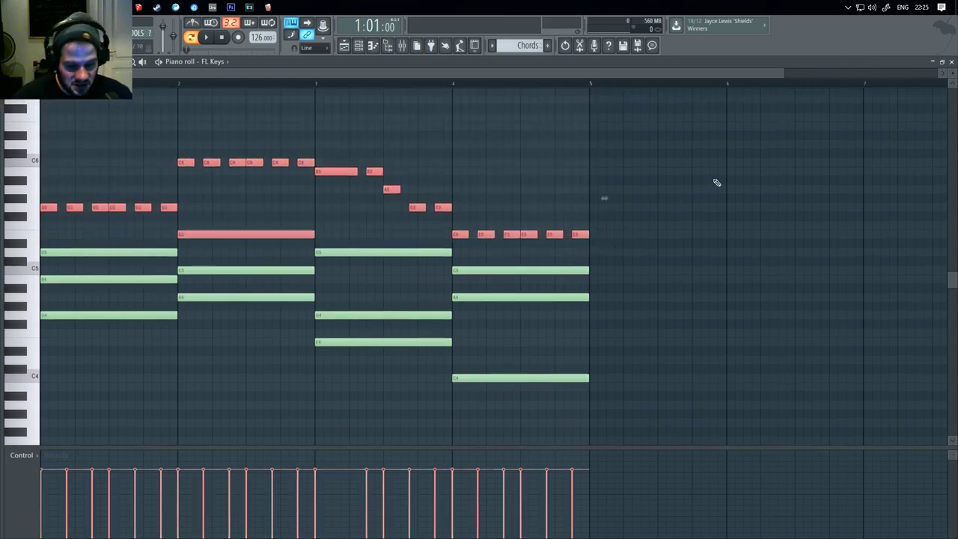
left_click(733, 208)
right_click(736, 208)
left_click(952, 61)
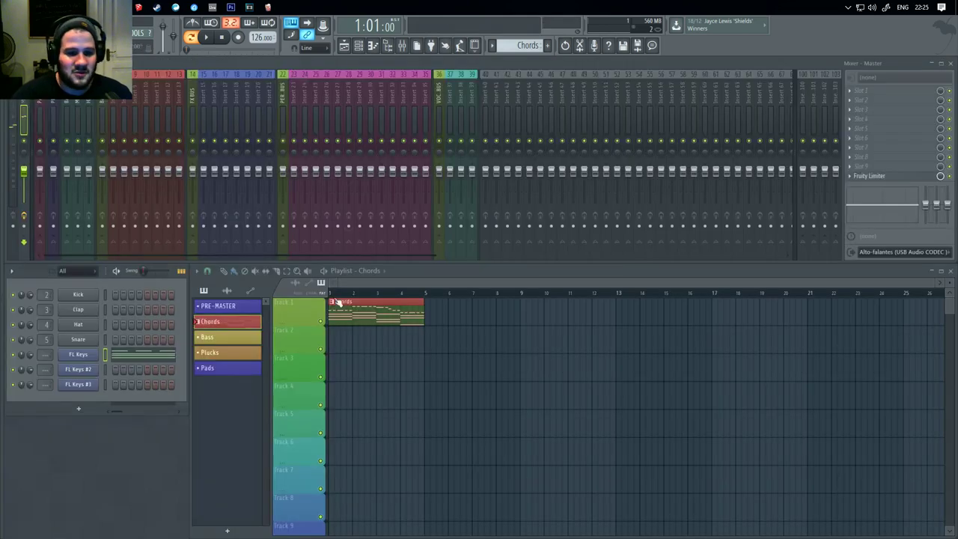
Paste the copied melody into the Bass pattern's FL Keys #2 piano roll and delete the long E5 note in bar 2
left_click(219, 338)
right_click(77, 371)
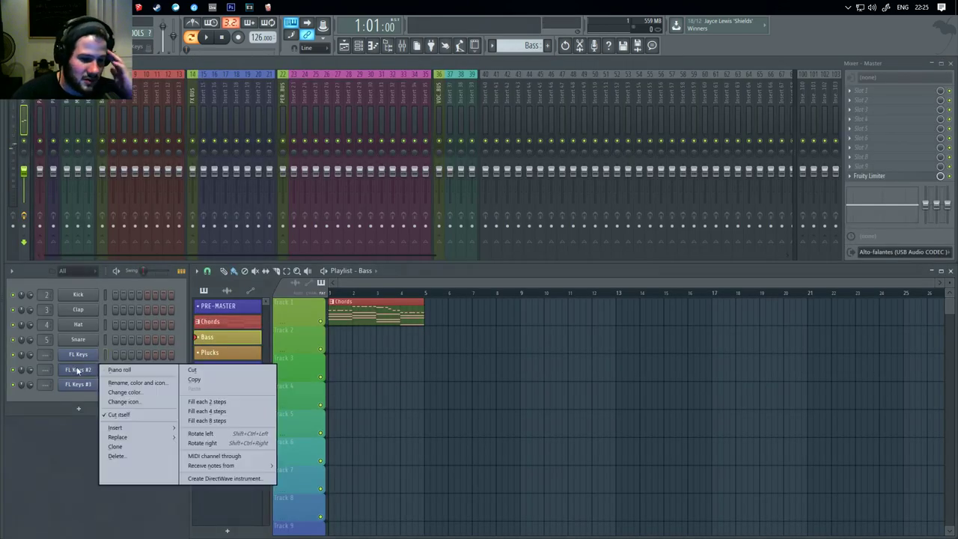
mouse_move(166, 438)
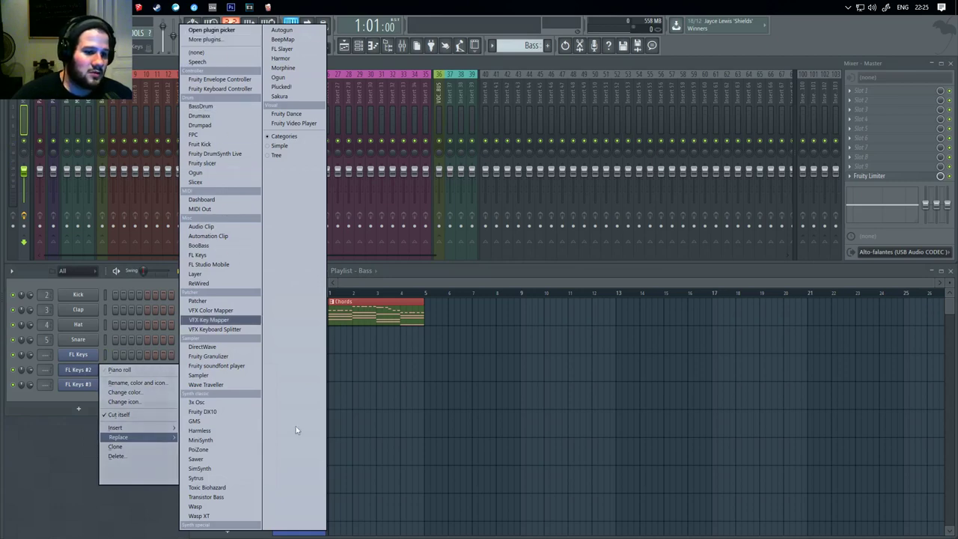
left_click(54, 438)
right_click(85, 375)
left_click(139, 363)
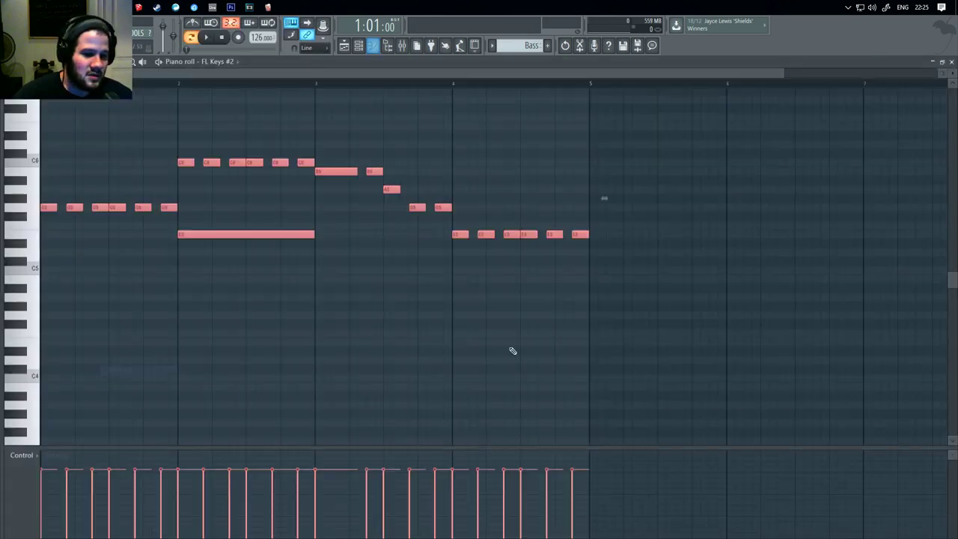
right_click(285, 235)
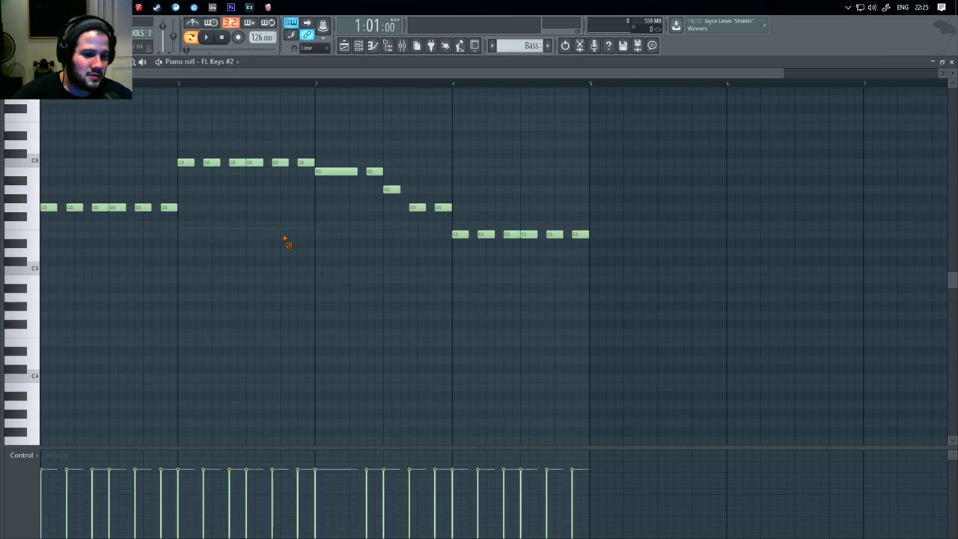
Transpose all the Bass pattern's notes down one octave and play the pattern to check it
left_click_drag(670, 319, 39, 91)
left_click_drag(49, 211, 16, 322)
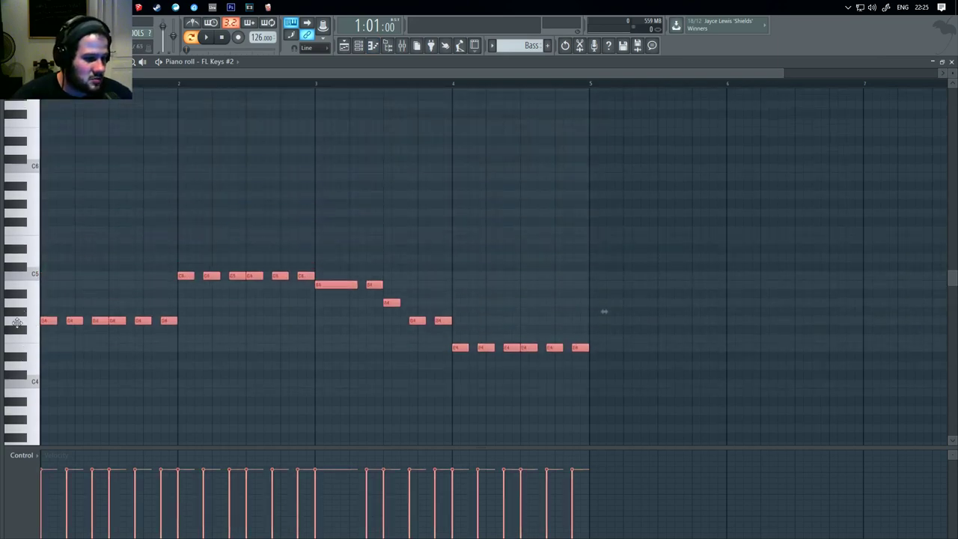
left_click(229, 205)
key("space")
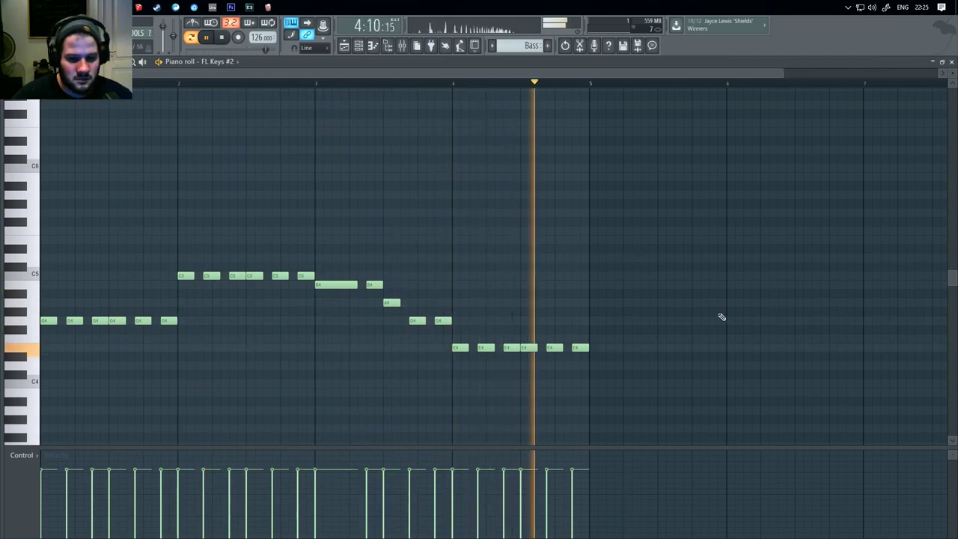
key("space")
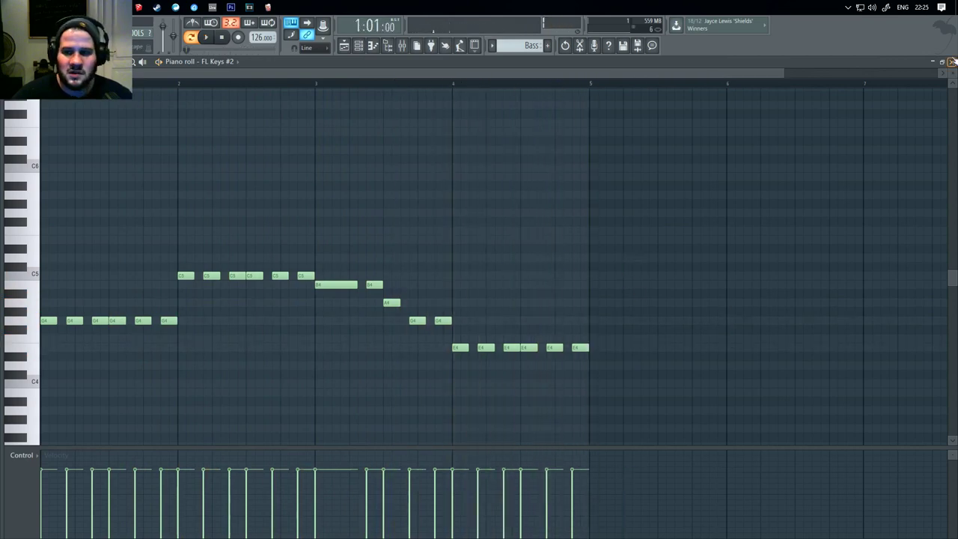
Place the Bass pattern on Track 2 at bar 1, directly under the Chords clip, leaving no extra copy
left_click(953, 62)
left_click(334, 341)
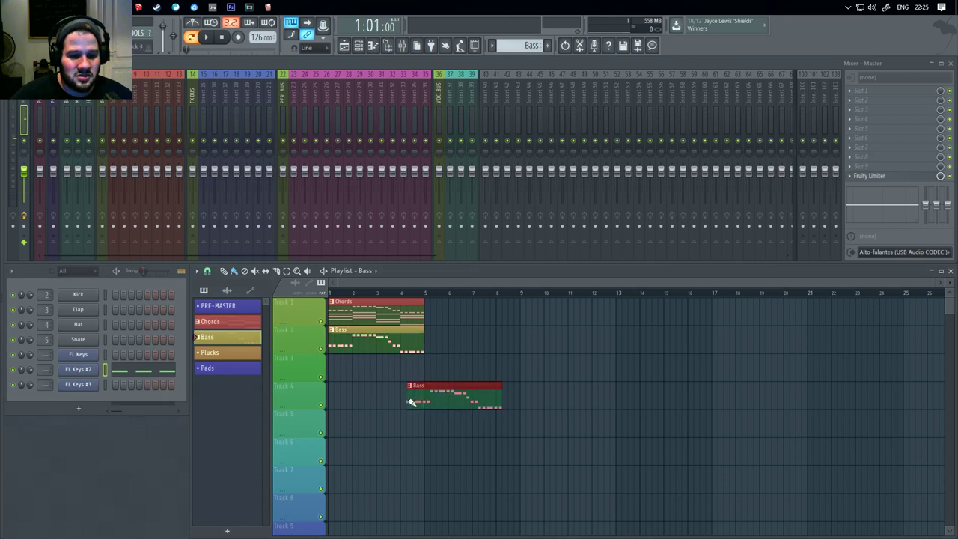
right_click(411, 402)
double_click(363, 346)
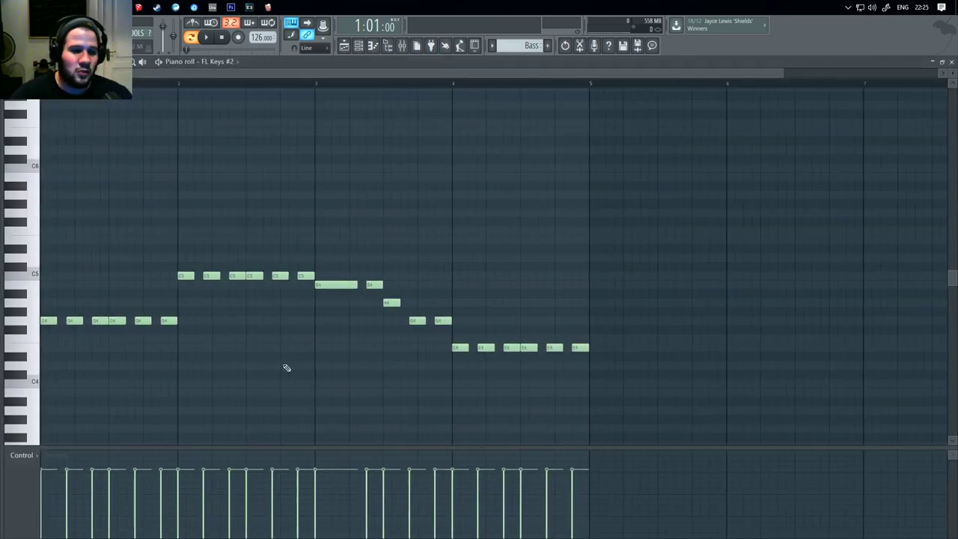
left_click(607, 247)
left_click(952, 63)
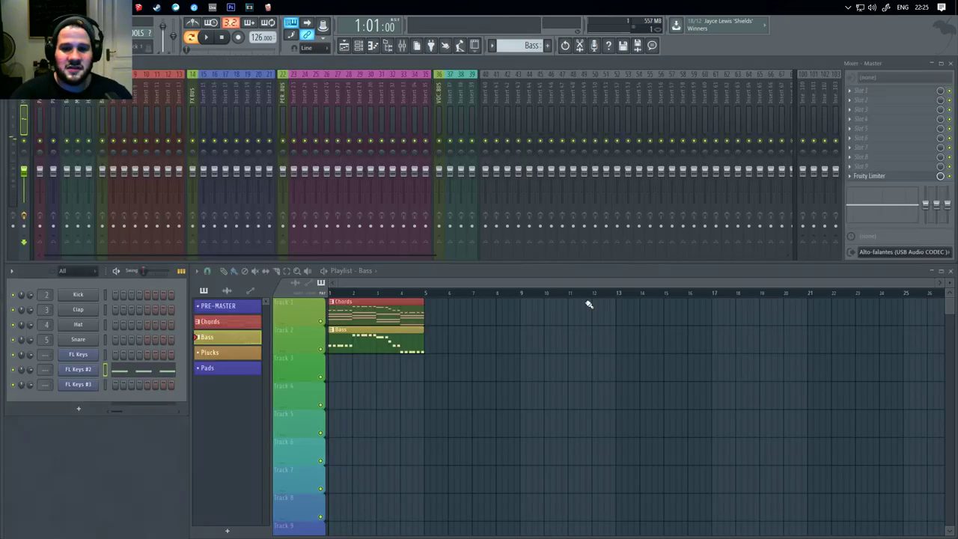
left_click(522, 382)
right_click(522, 382)
Replace the FL Keys #2 channel's instrument with the Serum plugin
right_click(69, 375)
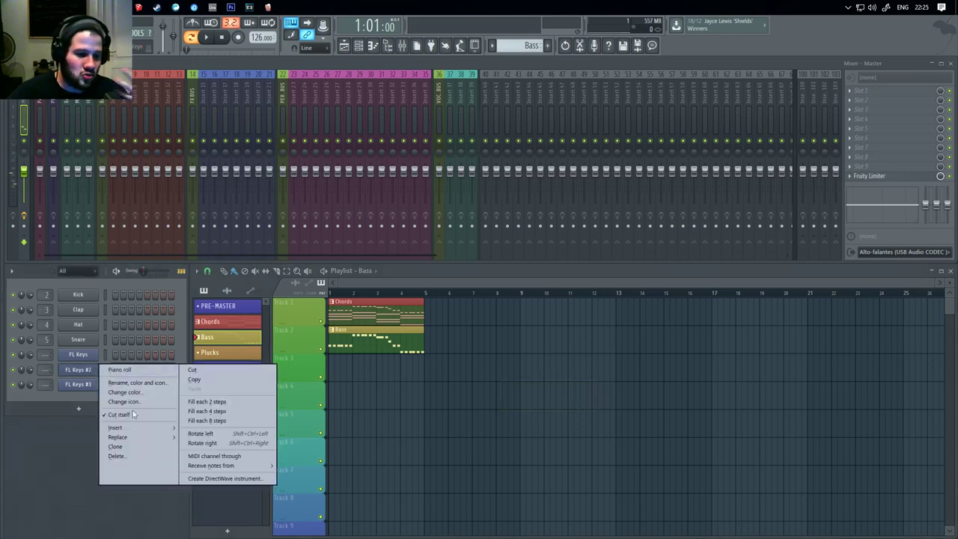
mouse_move(135, 438)
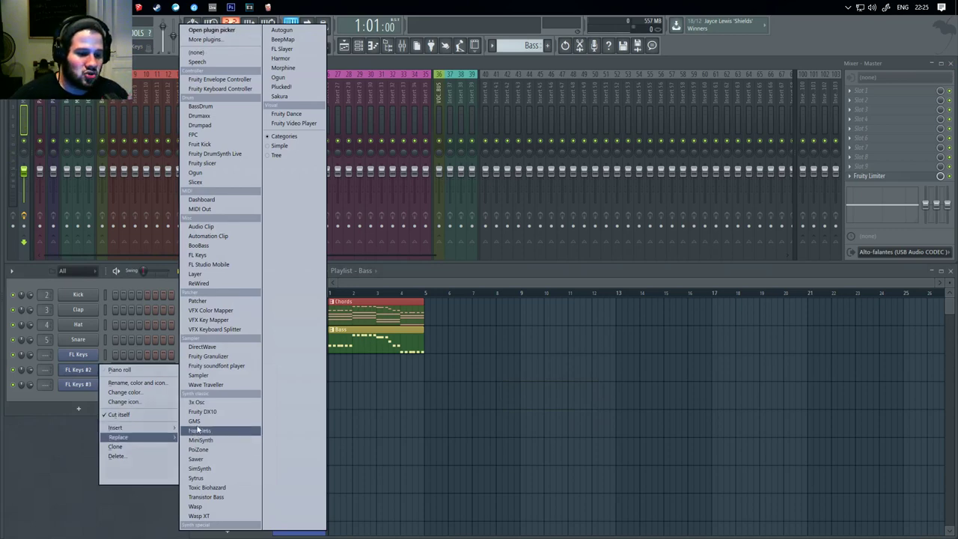
left_click(217, 30)
scroll(462, 272, "down", 4)
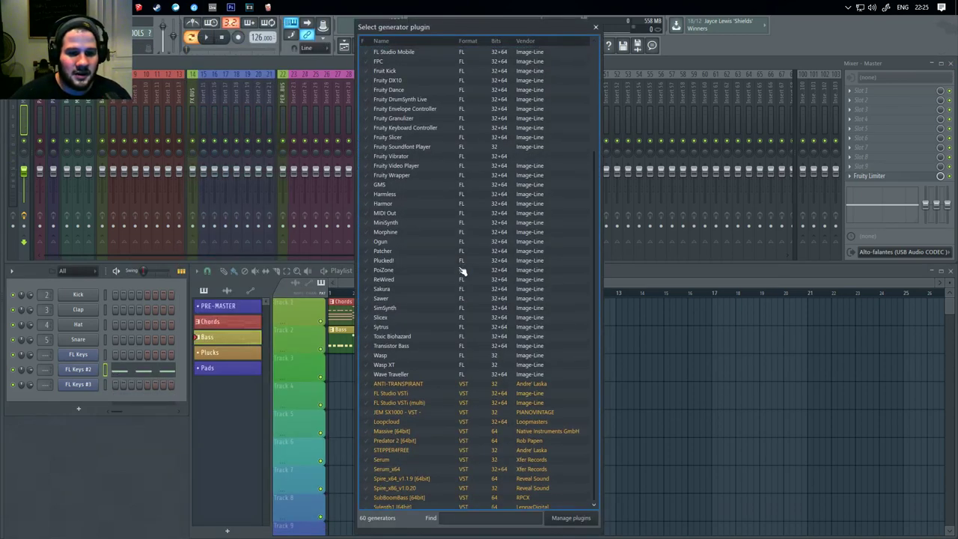
left_click(405, 457)
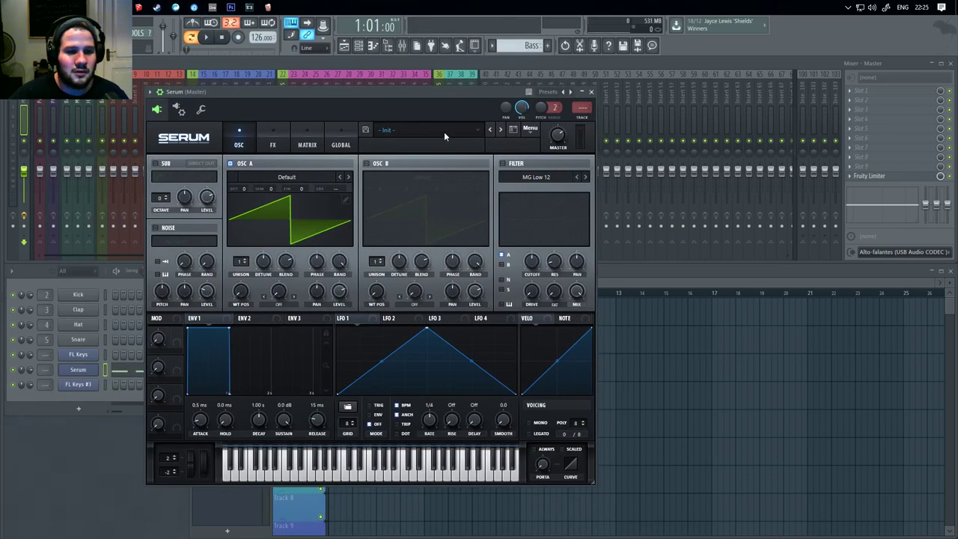
Load the BA Axiom preset from the FUTURE HOUSE 2 folder in Serum and close the plugin window
left_click(444, 135)
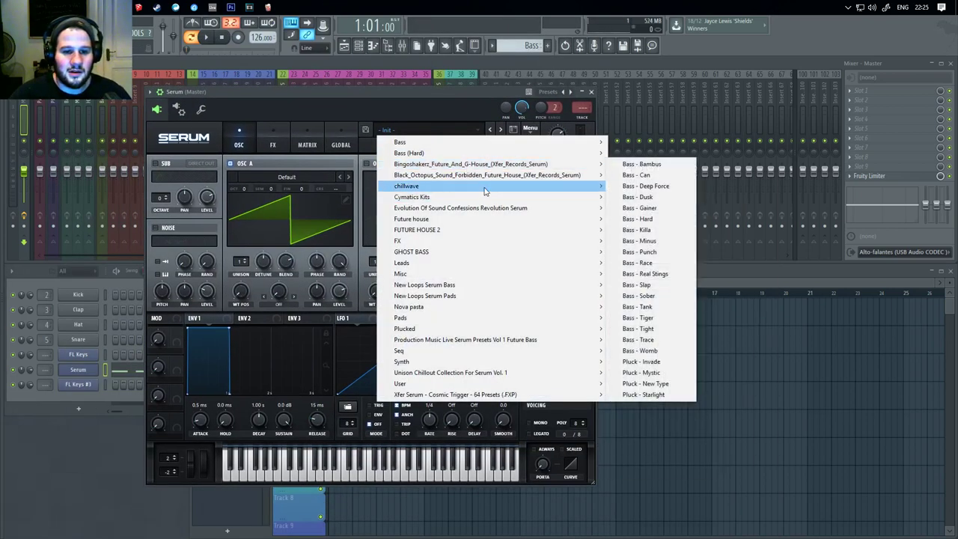
mouse_move(561, 229)
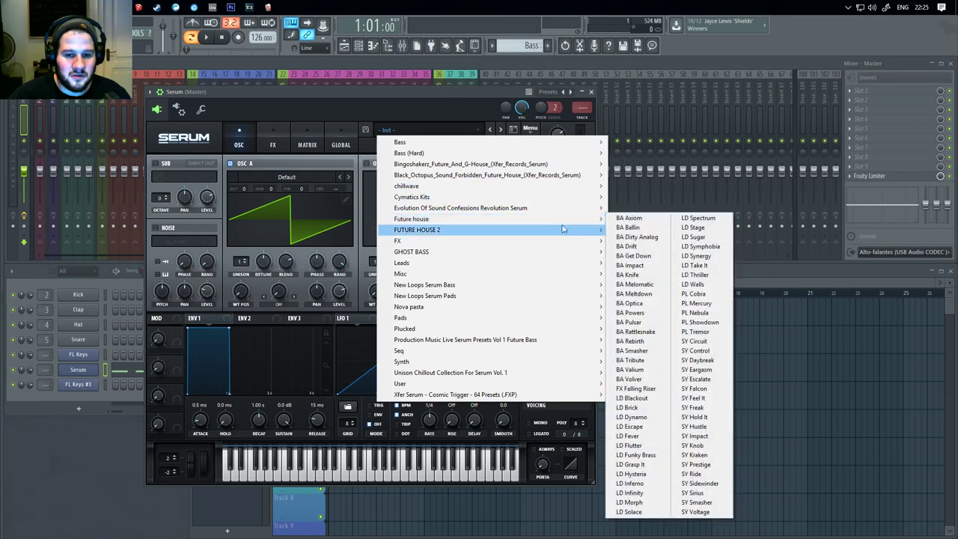
left_click(629, 216)
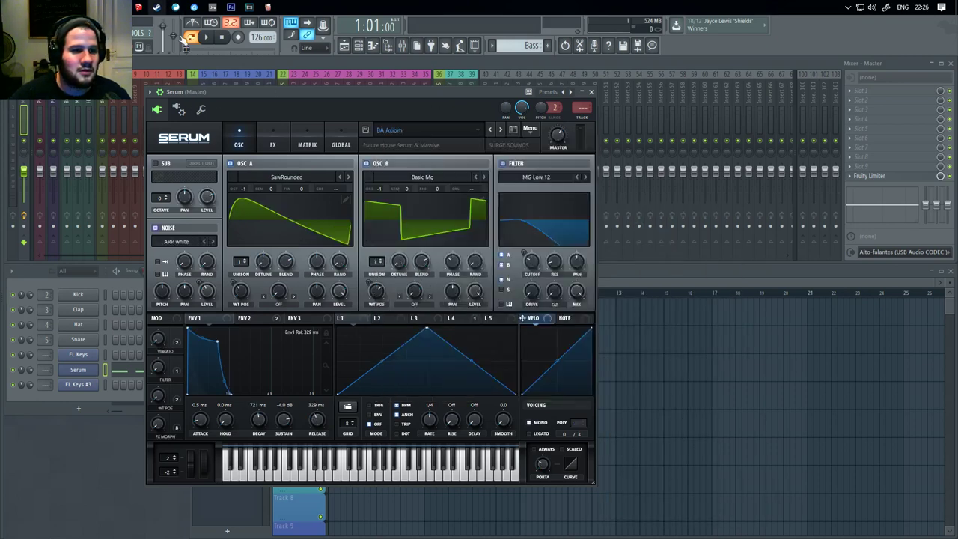
left_click(592, 92)
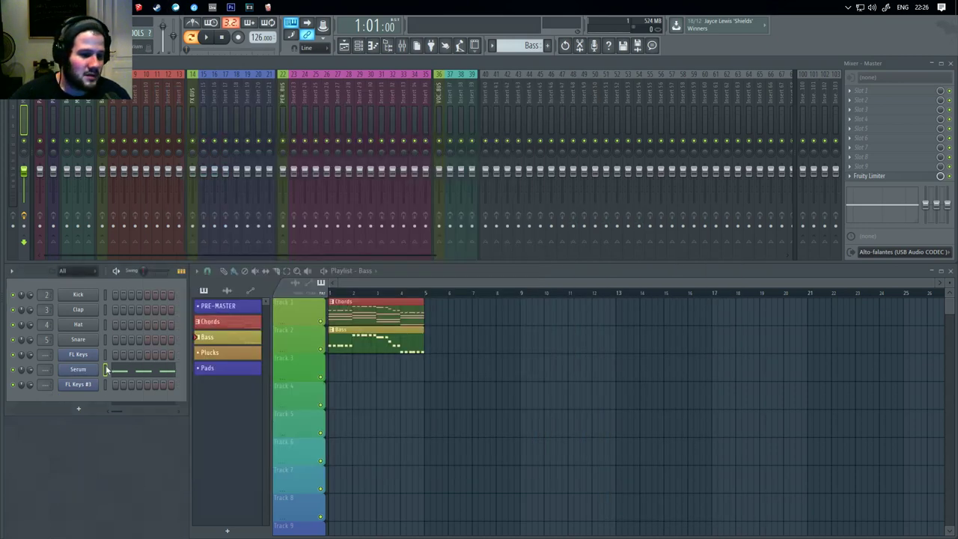
Play the Bass pattern, reopen Serum and move its window clear of the channel rack and pattern list
key("space")
left_click(79, 370)
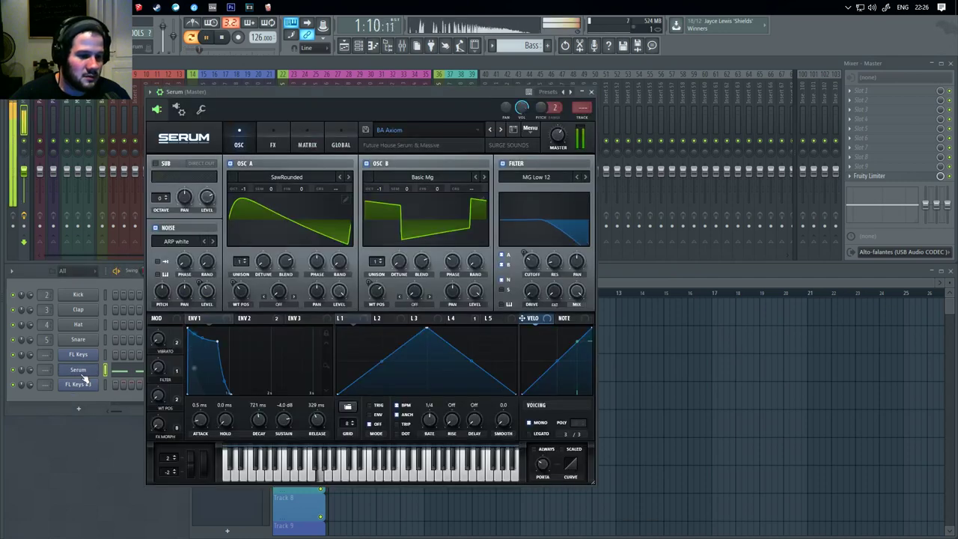
left_click_drag(480, 84, 701, 84)
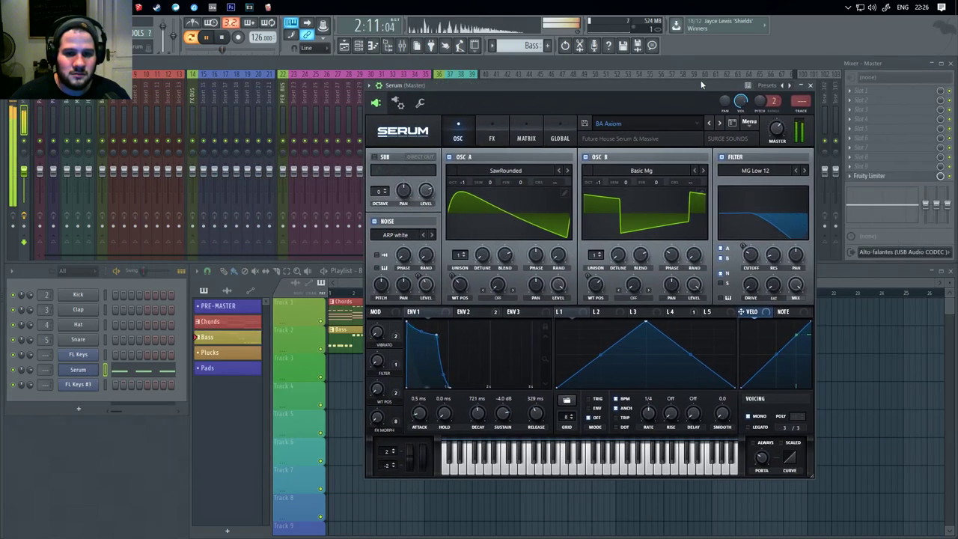
Audition the presets after BA Axiom in Serum, settle on BA Impact and put the plugin window away
left_click(719, 123)
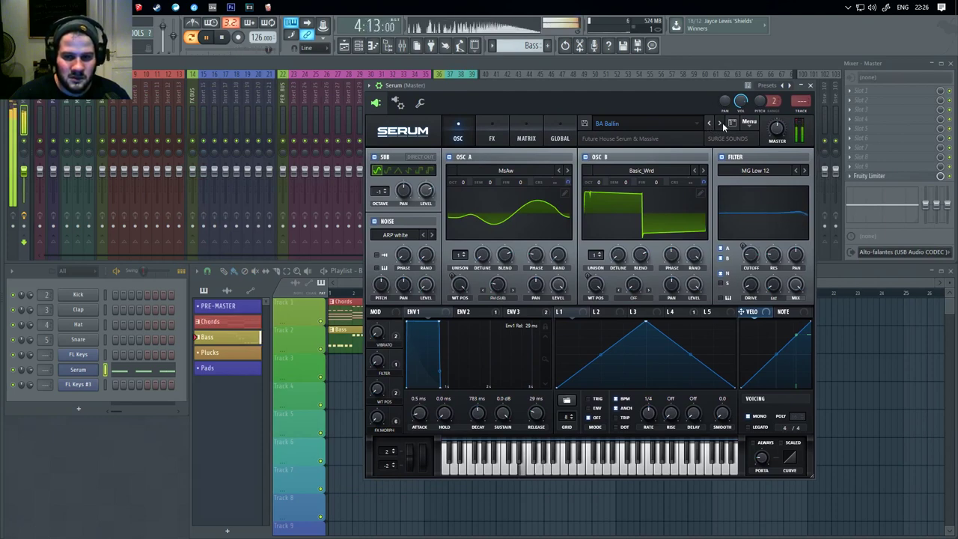
left_click(723, 123)
left_click(718, 124)
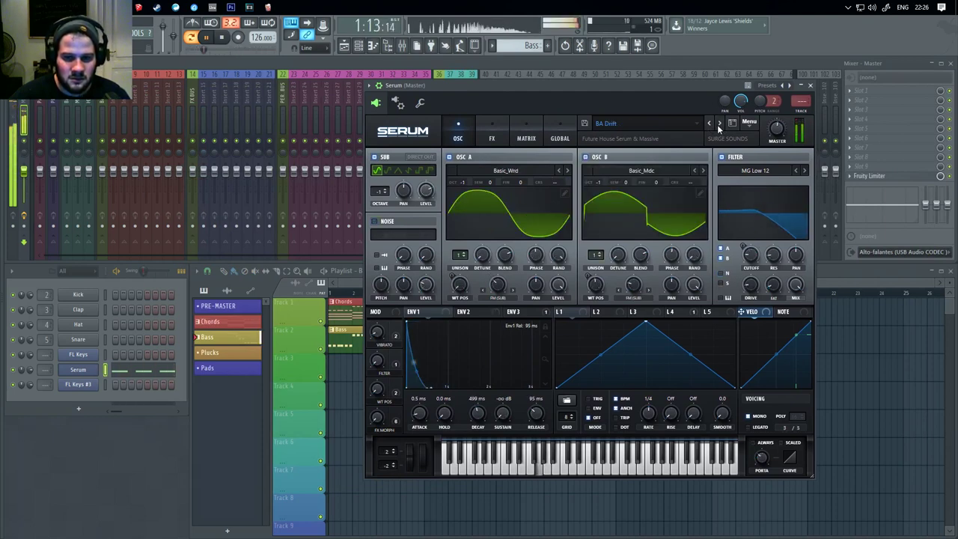
left_click(718, 124)
left_click(716, 124)
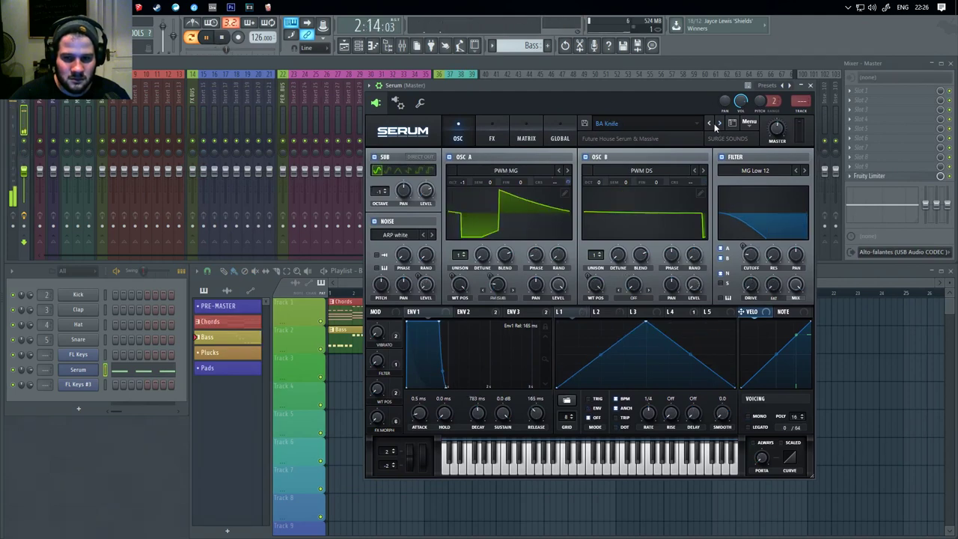
left_click(716, 124)
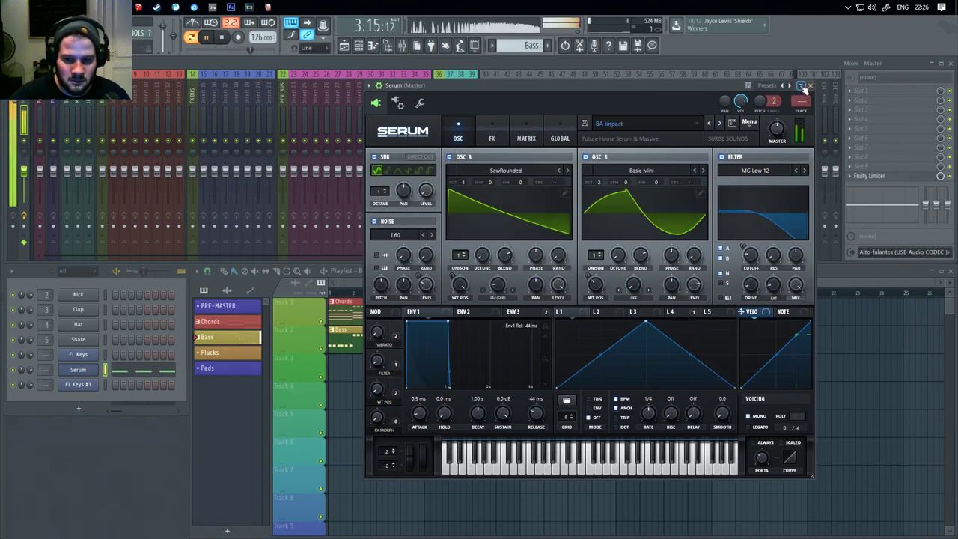
left_click(809, 85)
Open the Bass clip's notes, split the third G4 note of bar 1 into two short notes and play the pattern
double_click(366, 346)
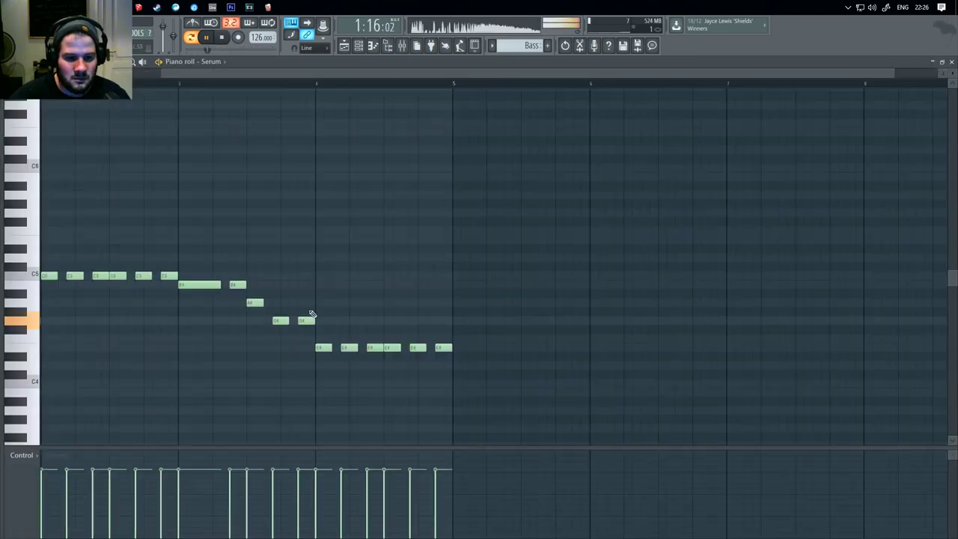
key("space")
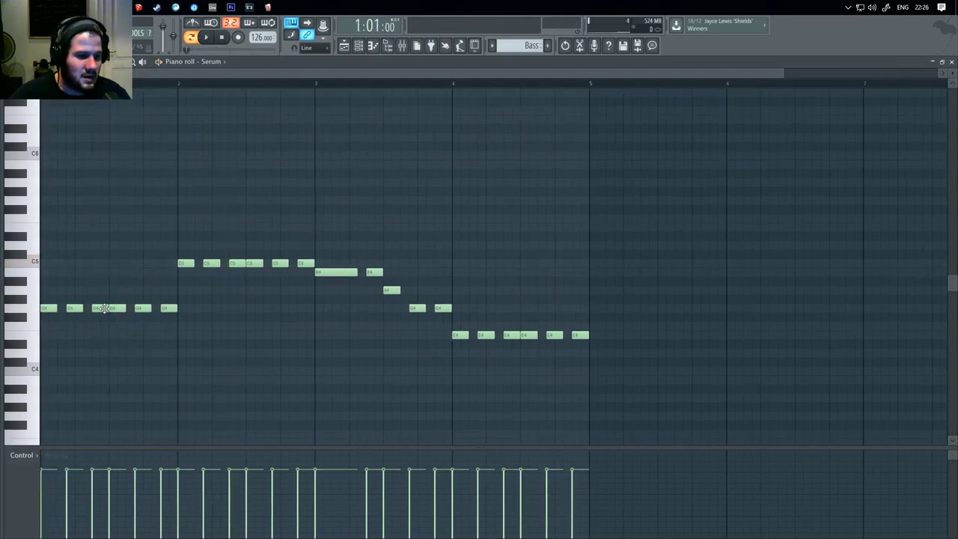
scroll(105, 308, "up", 3)
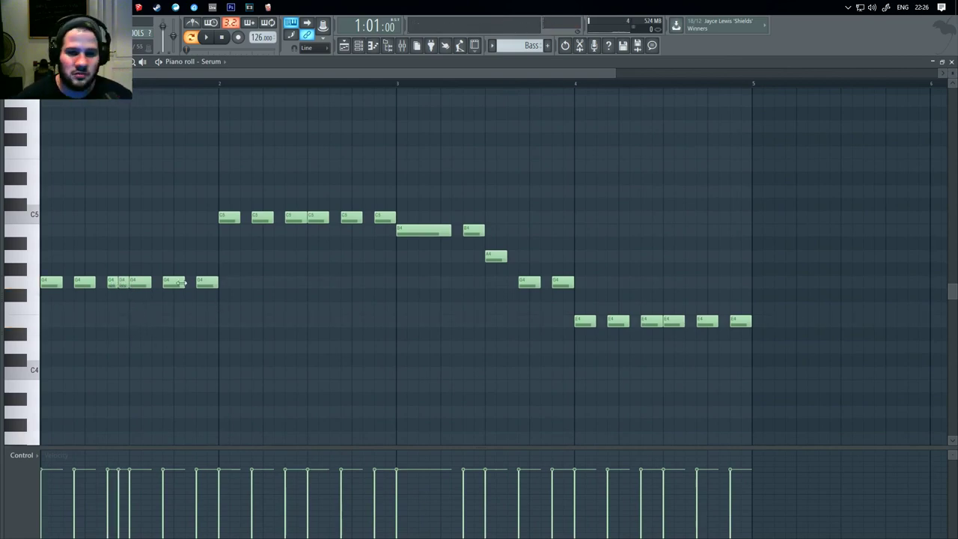
key("space")
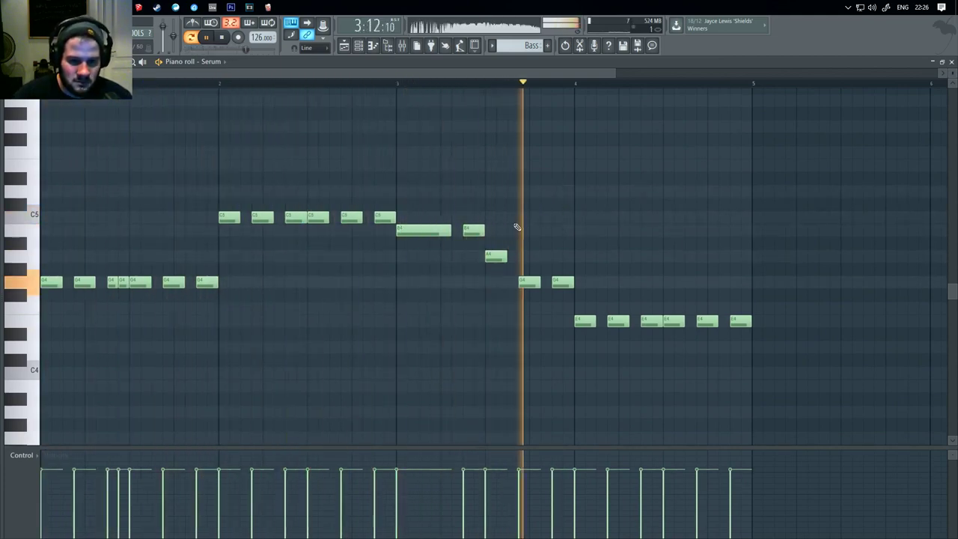
Replace the long B4 note at the start of bar 3 with three short B4 notes and play the pattern to check the rhythm
key("space")
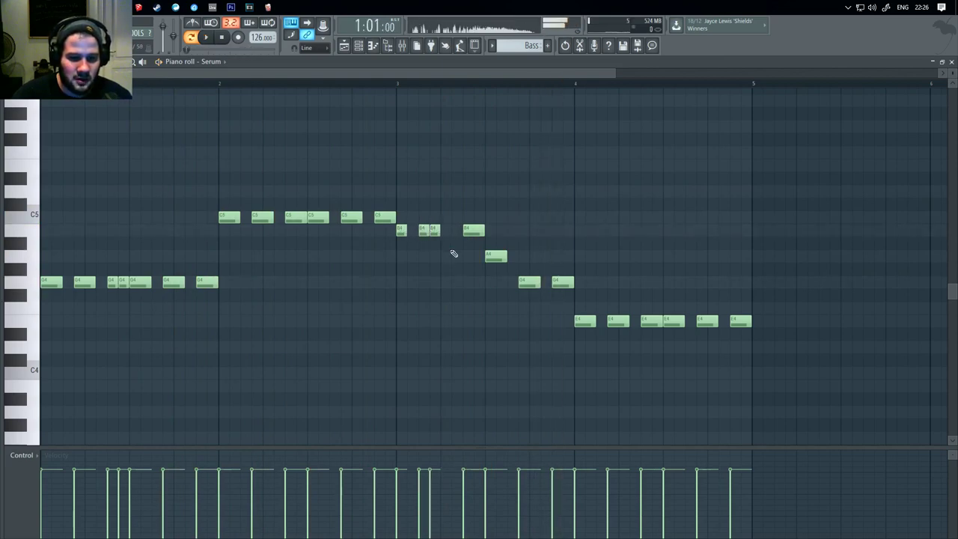
key("space")
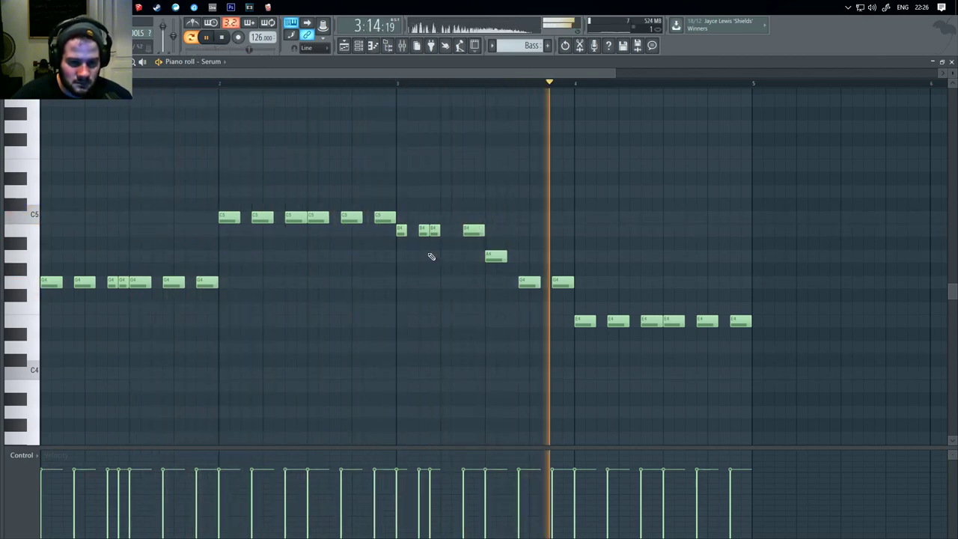
left_click_drag(425, 234, 413, 234)
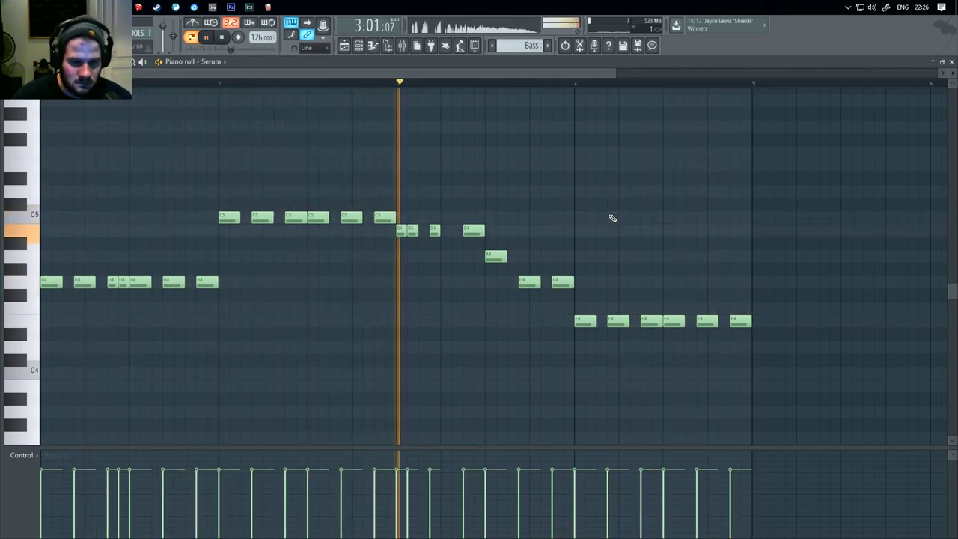
key("space")
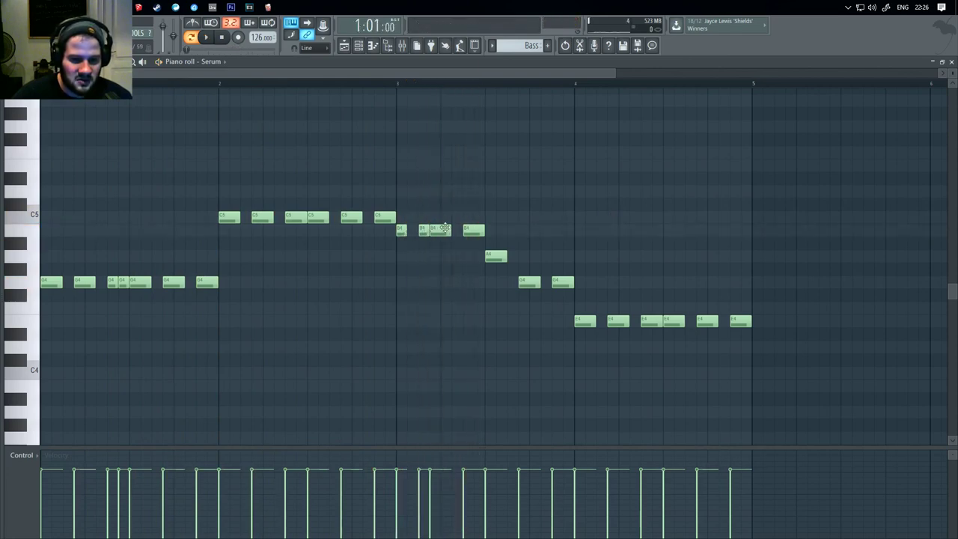
Rework the short B4 notes opening bar 3 into two evenly long notes with a gap between, deleting the middle one
right_click(444, 229)
key("space")
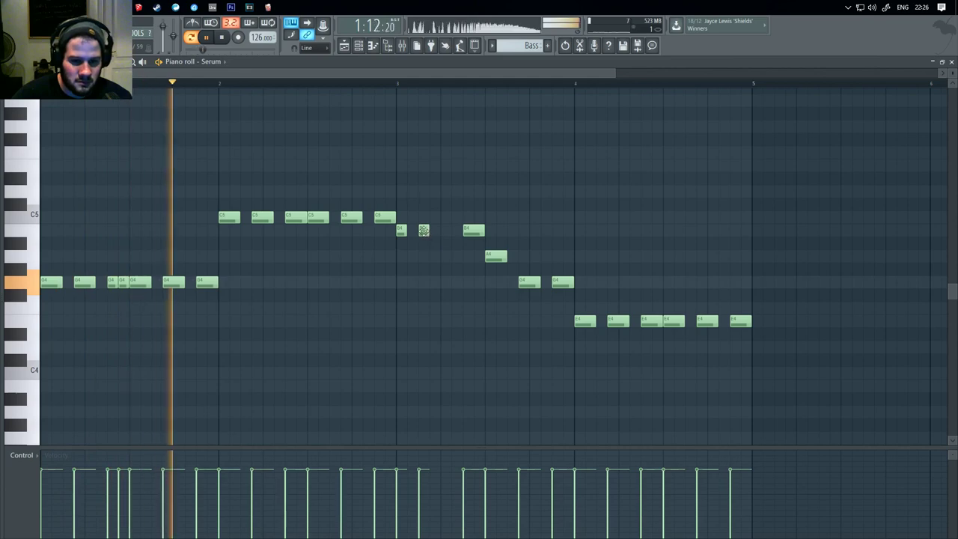
left_click(436, 234)
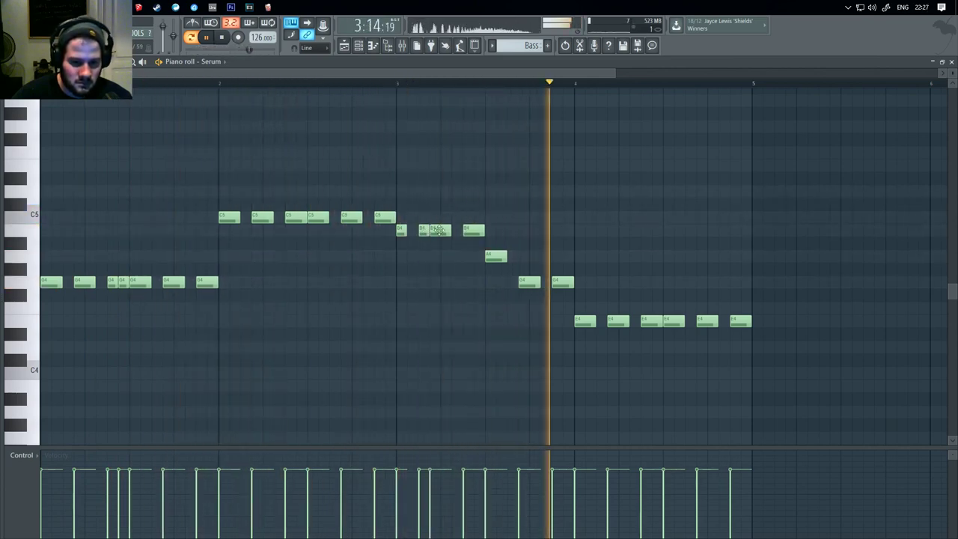
left_click_drag(424, 230, 413, 231)
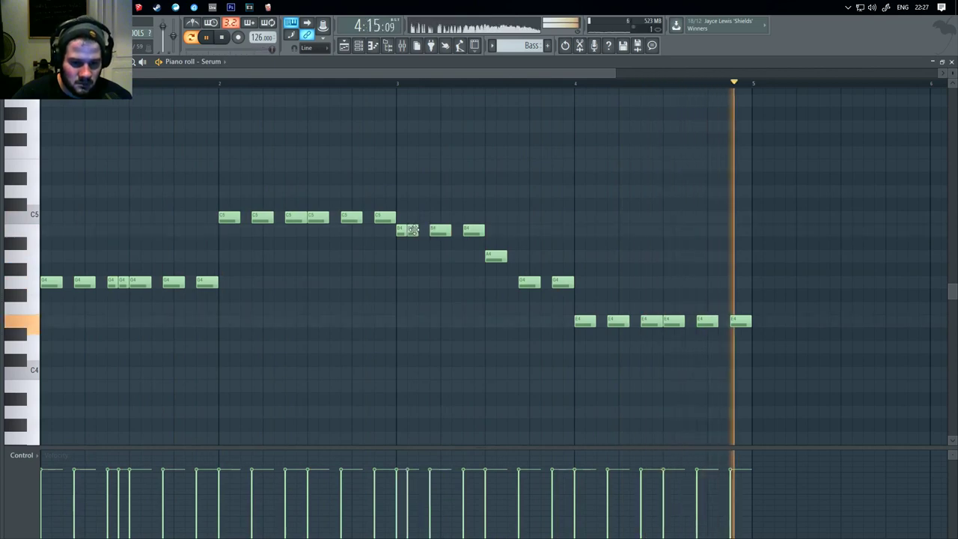
right_click(413, 232)
left_click(401, 231)
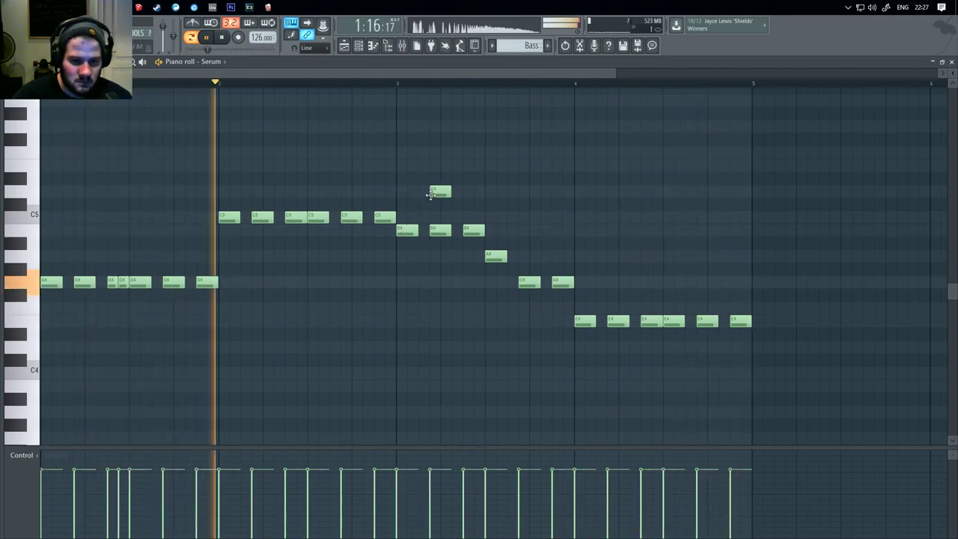
Try shortening the A4 note in bar 3 and adding a short G#4 passing note after it
left_click_drag(505, 256, 495, 256)
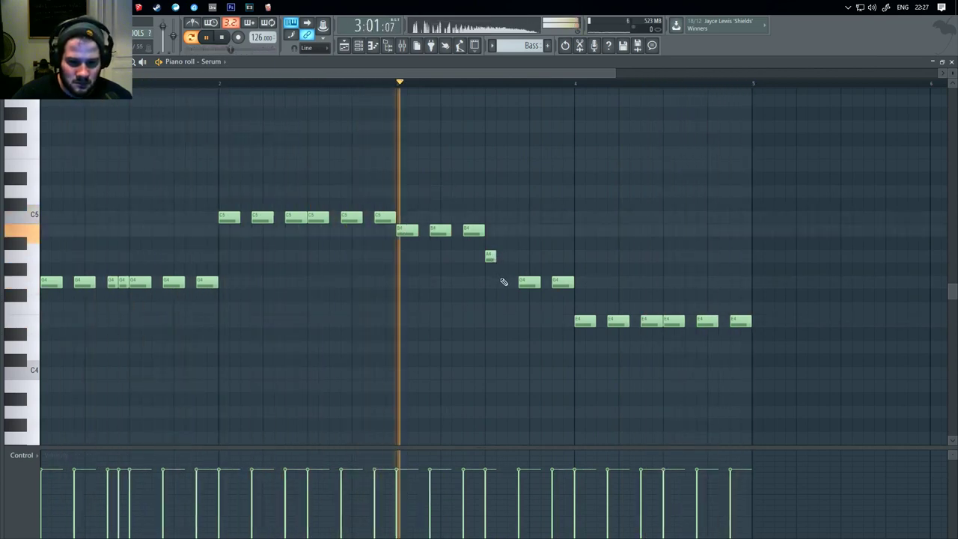
left_click(512, 282)
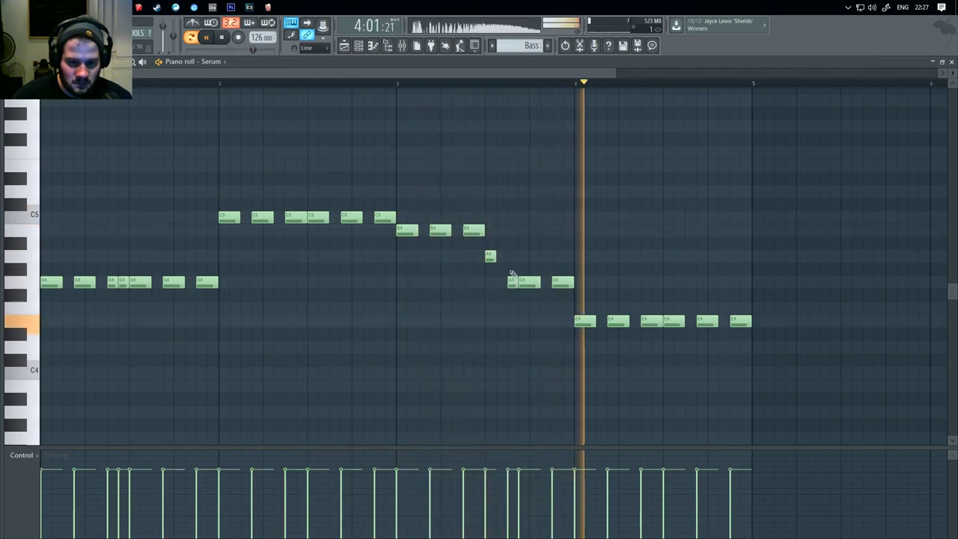
left_click_drag(512, 272, 512, 267)
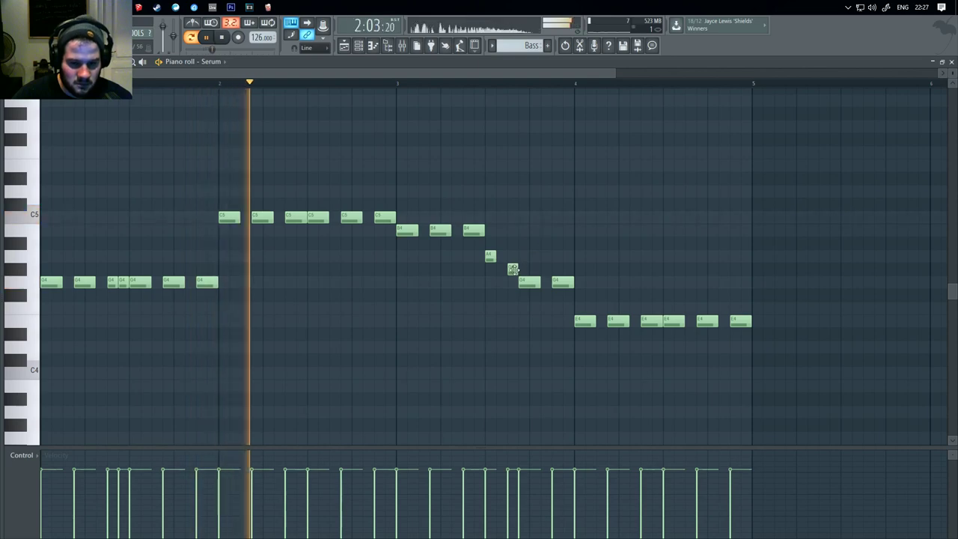
left_click_drag(512, 268, 501, 270)
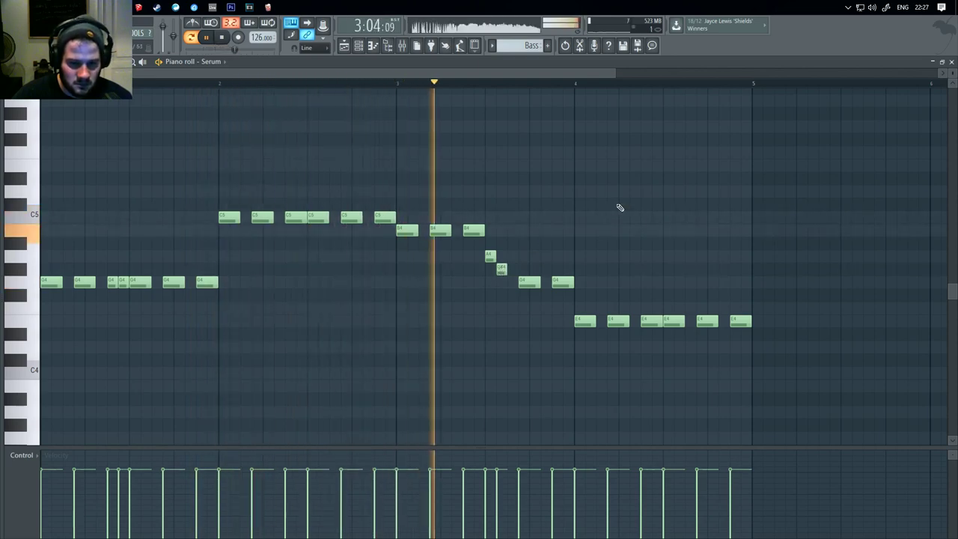
left_click_drag(502, 269, 505, 256)
right_click(501, 255)
left_click(601, 203)
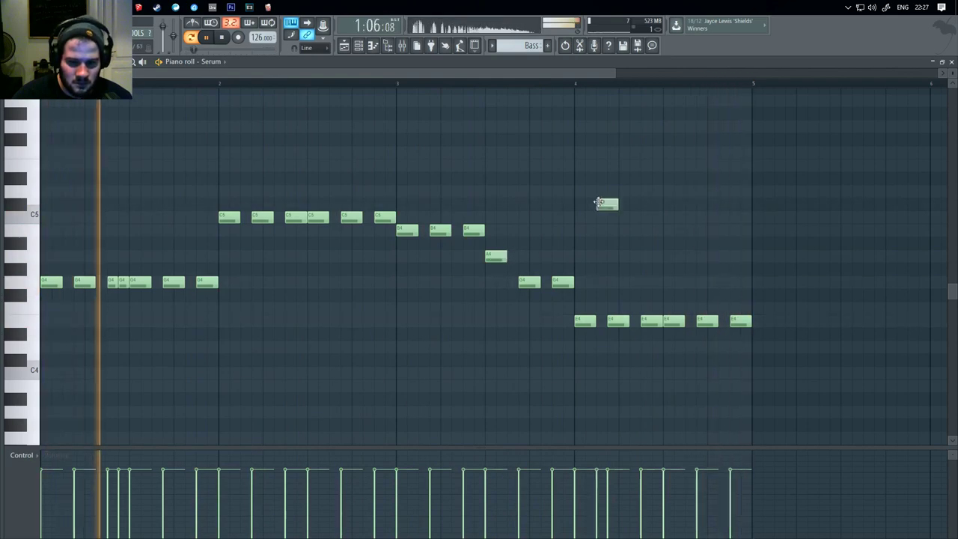
right_click(602, 203)
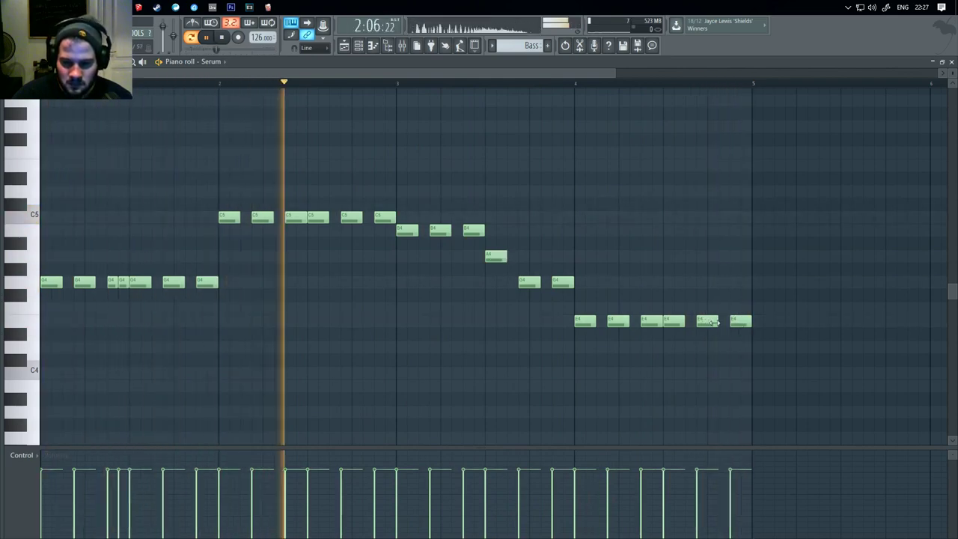
Try splitting the fifth E4 note of bar 4 into two short notes
left_click_drag(715, 323, 708, 323)
left_click(712, 322)
left_click(713, 270)
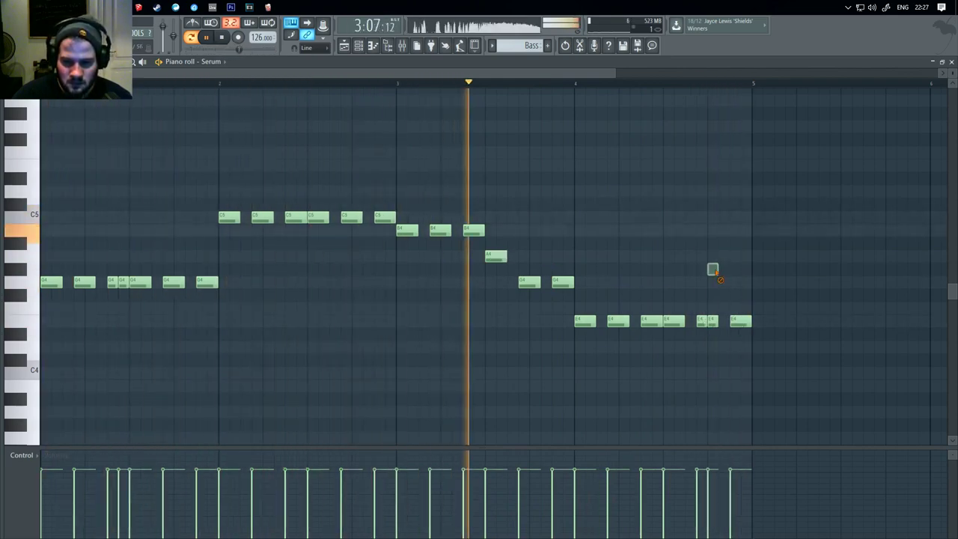
right_click(713, 271)
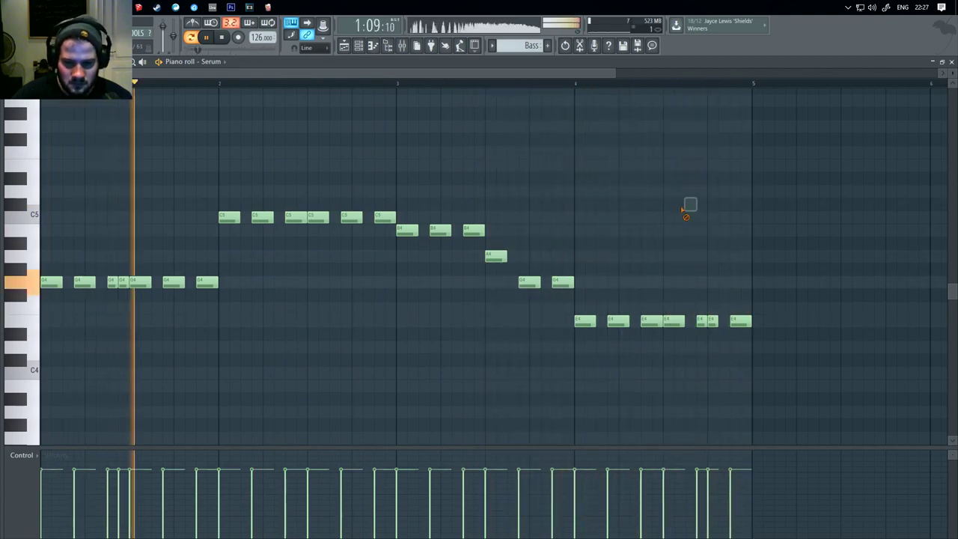
key("space")
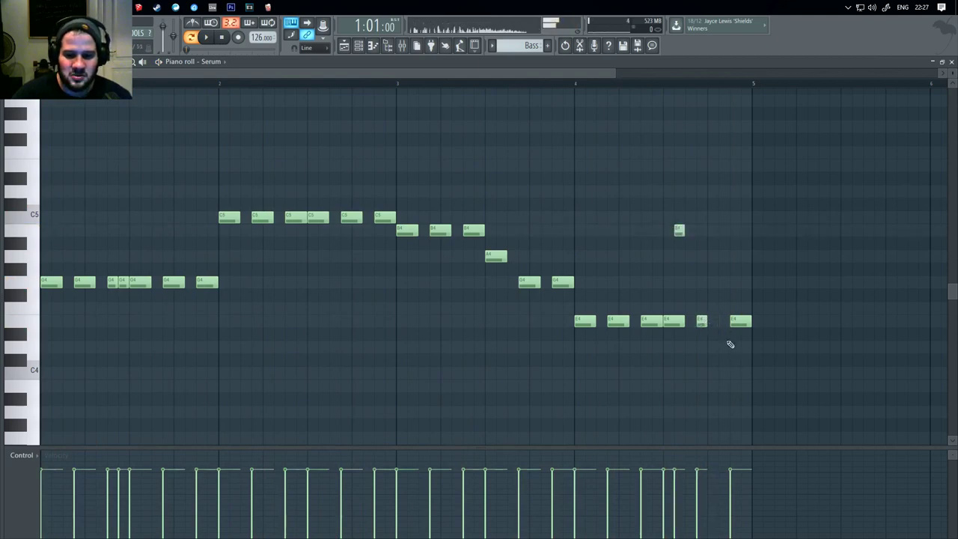
left_click(725, 274)
right_click(727, 275)
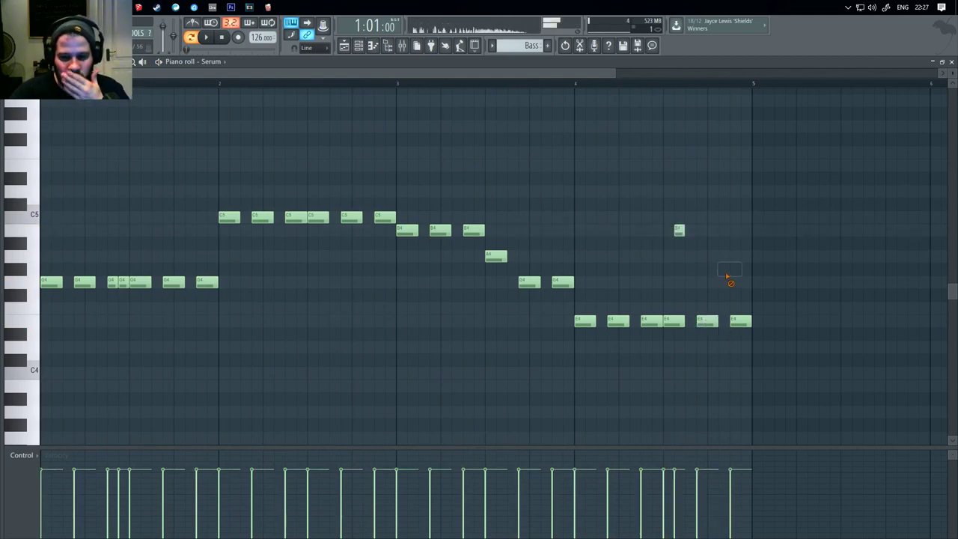
left_click_drag(679, 235, 696, 234)
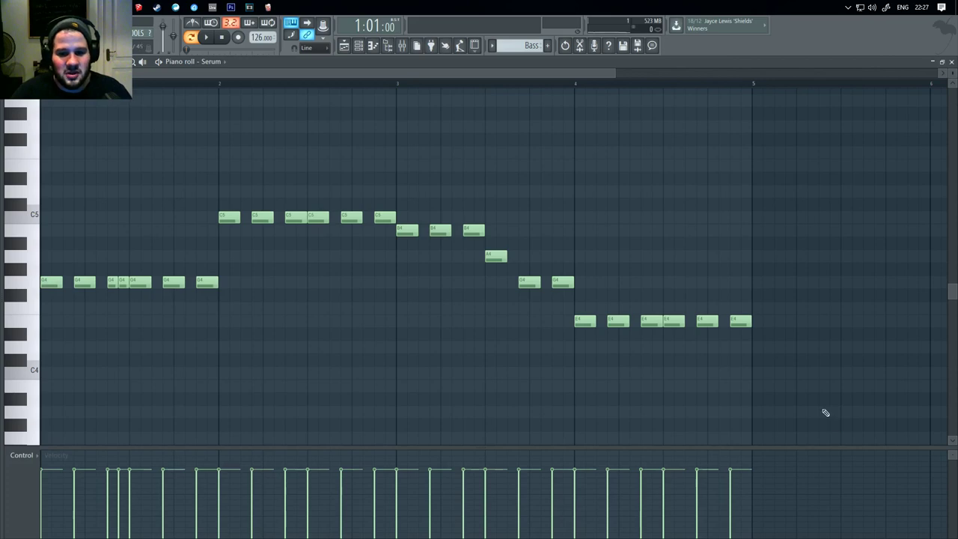
left_click_drag(826, 412, 44, 239)
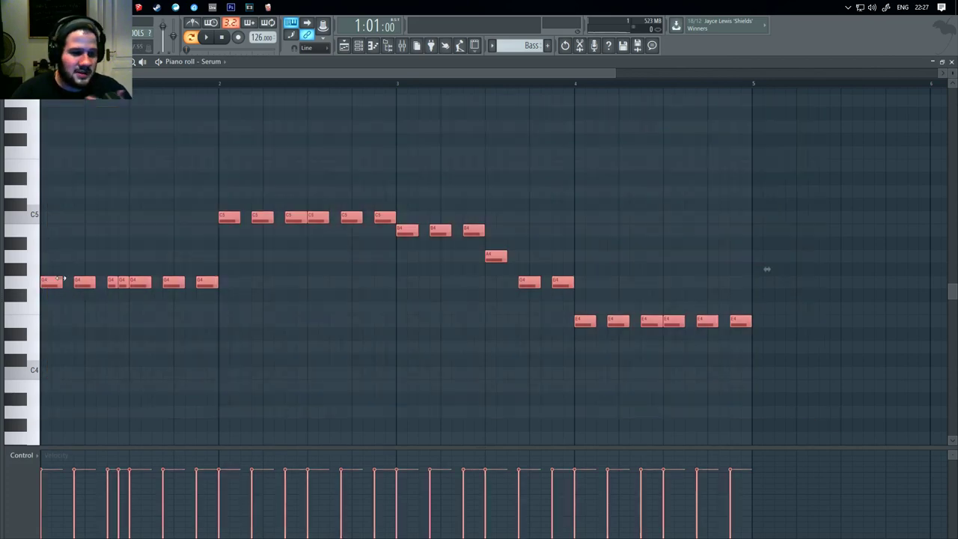
scroll(67, 194, "down", 5)
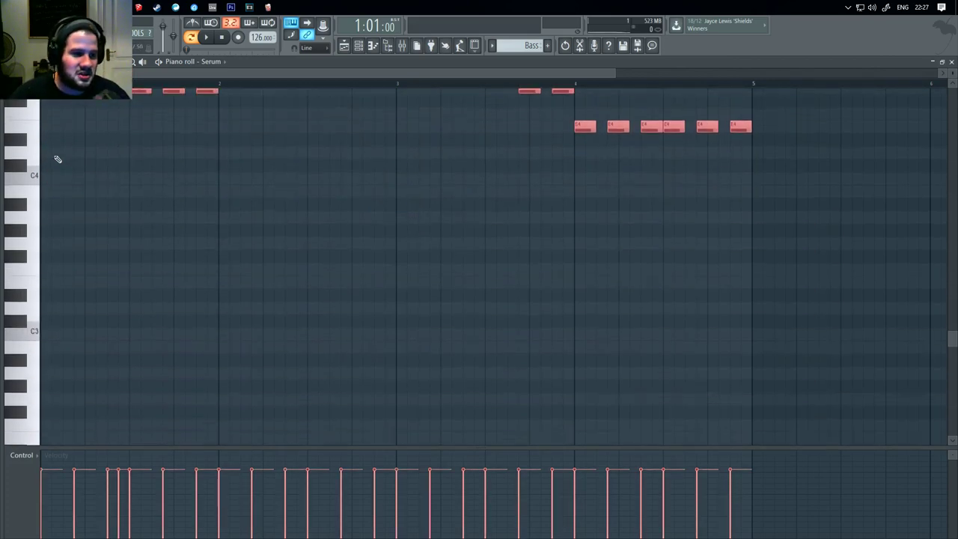
scroll(92, 302, "up", 1)
left_click(86, 301)
scroll(85, 303, "up", 4)
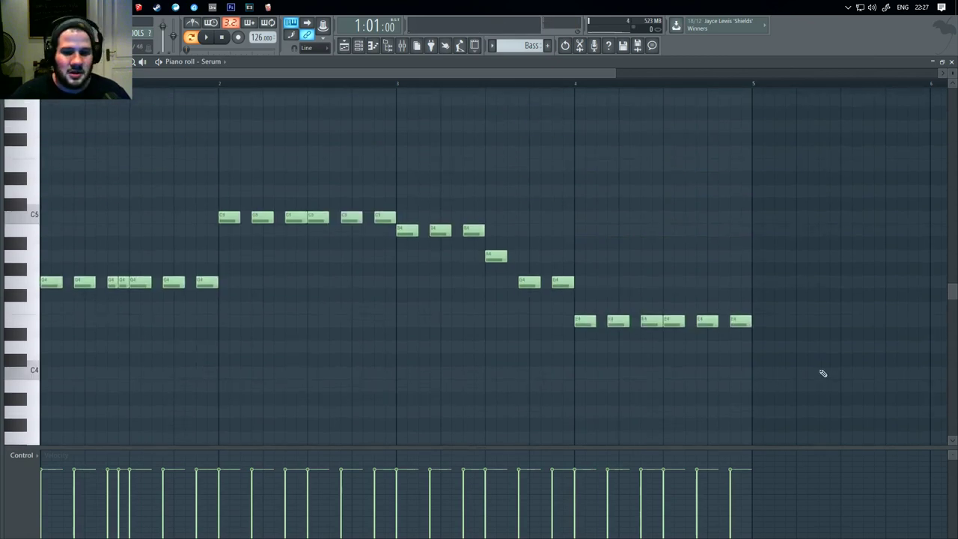
Transpose all notes of the Bass pattern down one octave and play it
left_click_drag(821, 378, 46, 298)
left_click_drag(24, 363, 2, 326)
key("space")
Delete the trial notes placed in bars 3 and 4 and close the piano roll
left_click(419, 409)
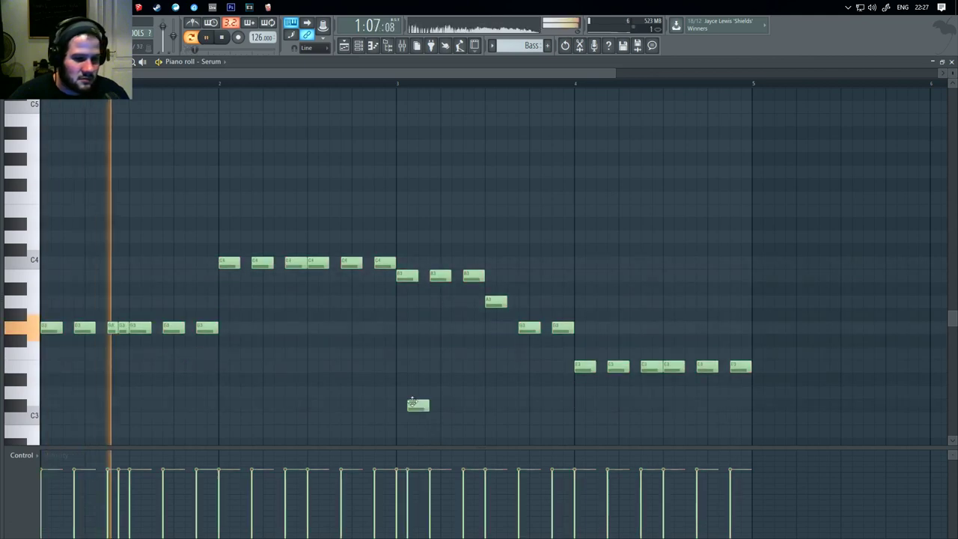
left_click(433, 404)
right_click(439, 402)
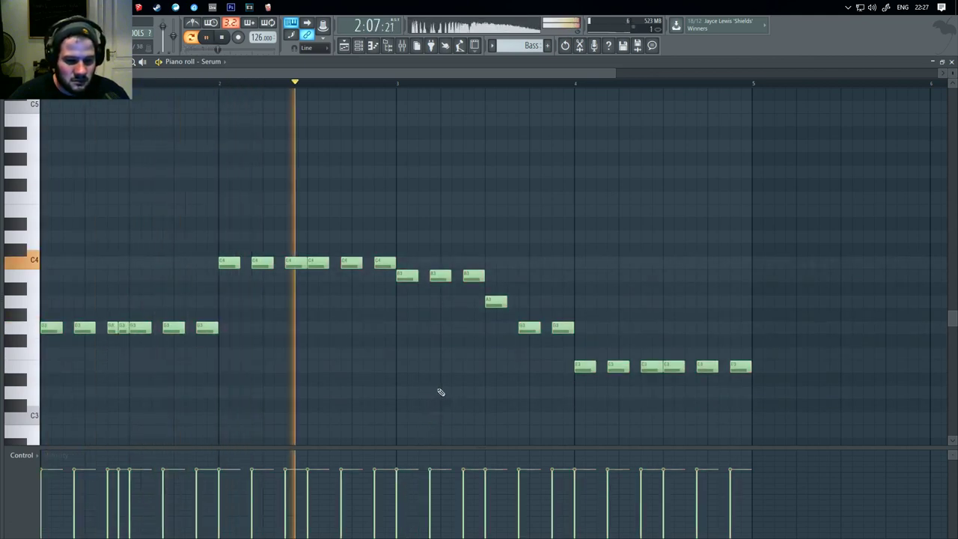
left_click(443, 394)
right_click(444, 397)
left_click(628, 248)
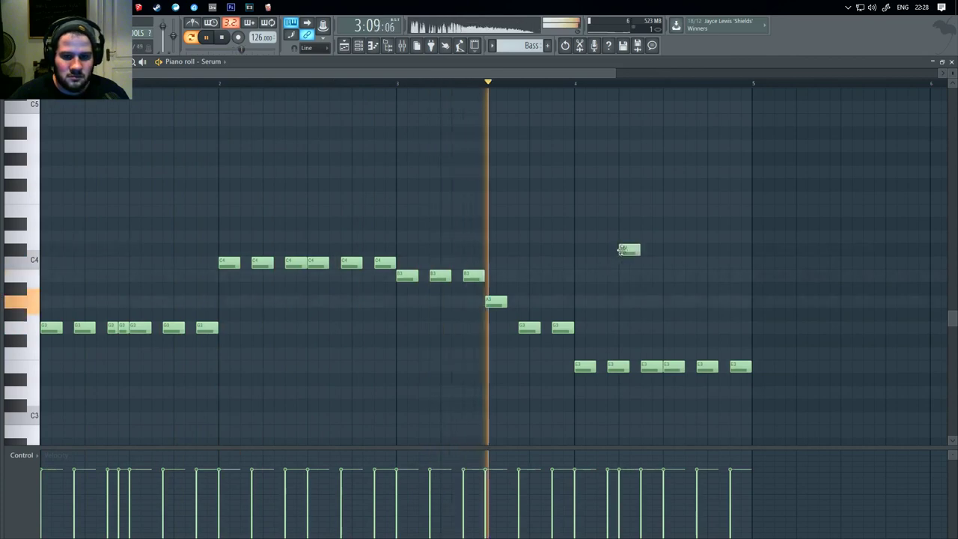
right_click(629, 248)
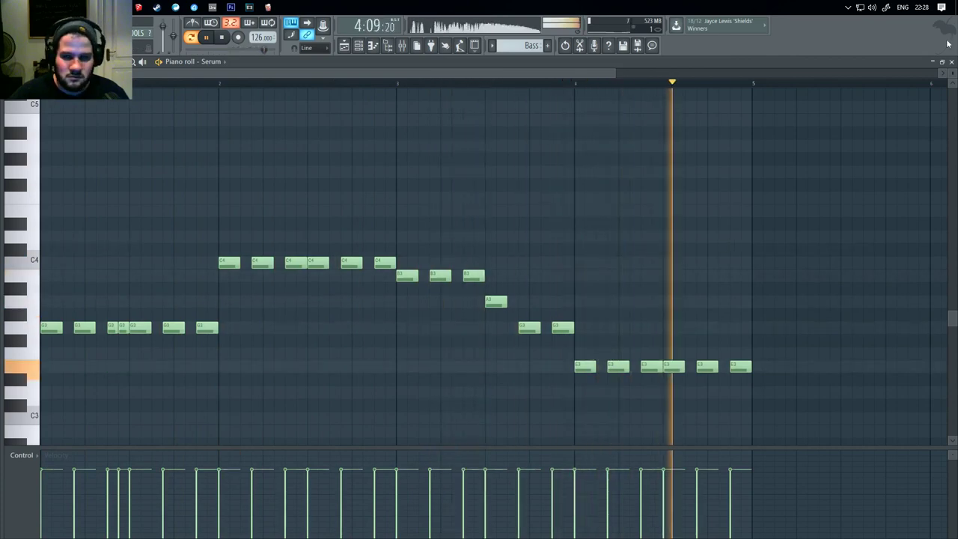
left_click(953, 62)
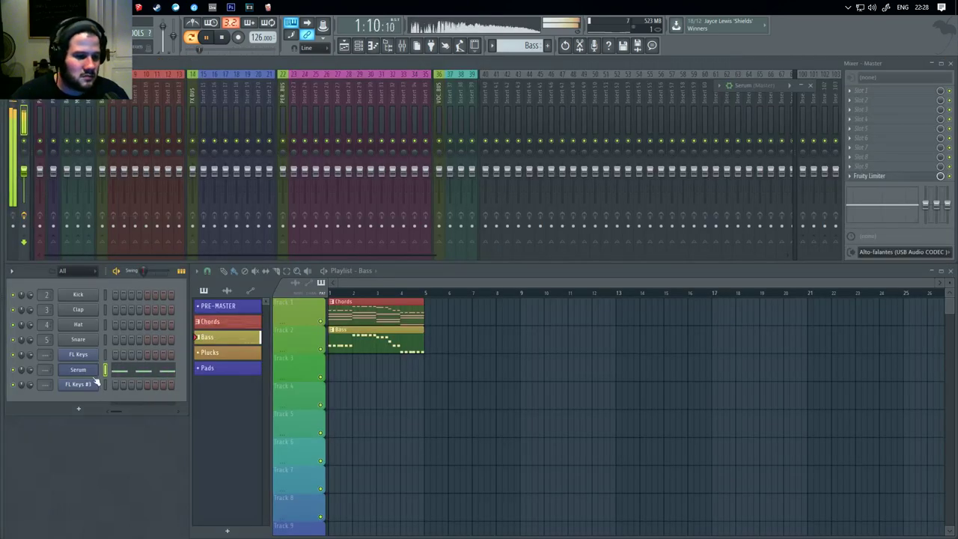
Open the Serum instrument and switch it to the BA Knife bass preset
double_click(772, 86)
left_click_drag(898, 88, 274, 107)
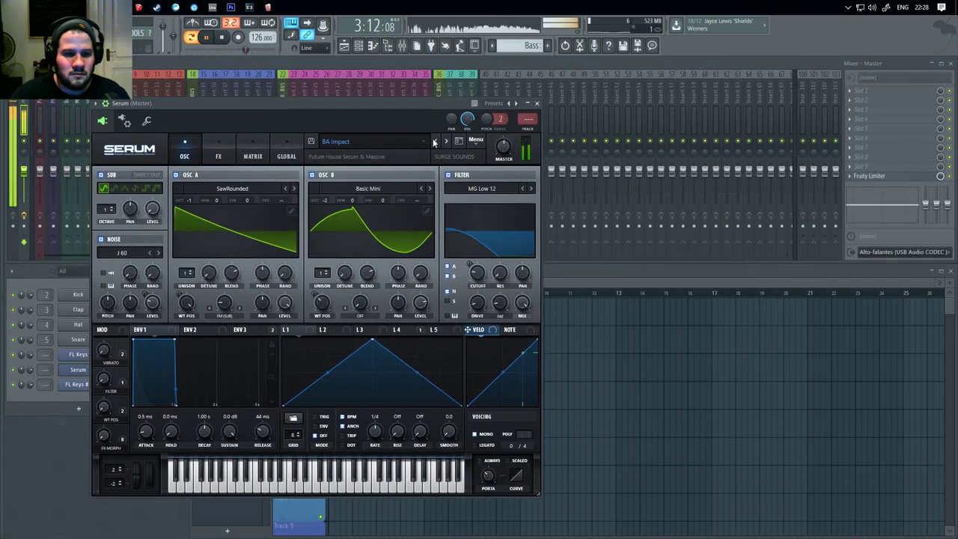
left_click(448, 140)
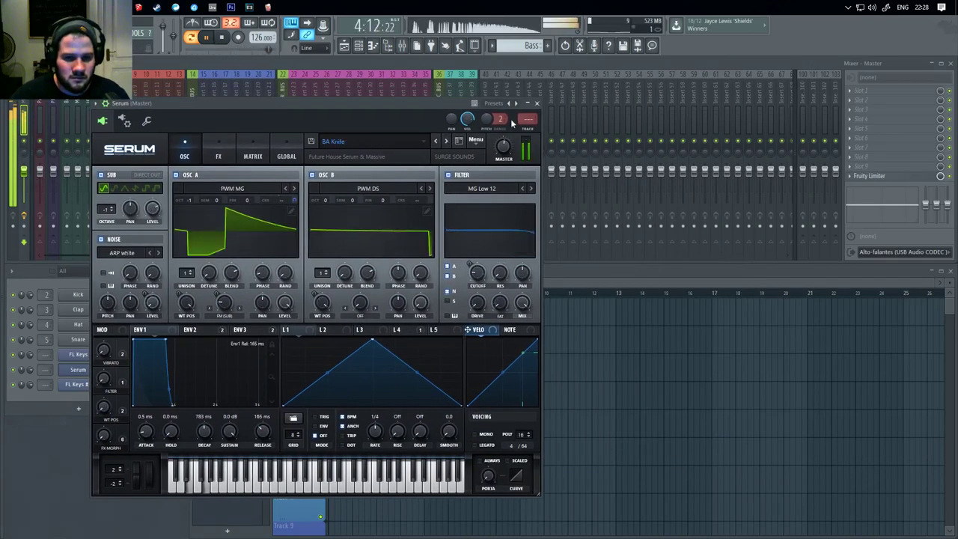
Adjust the Dimension and Distortion mix amounts in Serum's effects during playback, and close the plugin
left_click(218, 150)
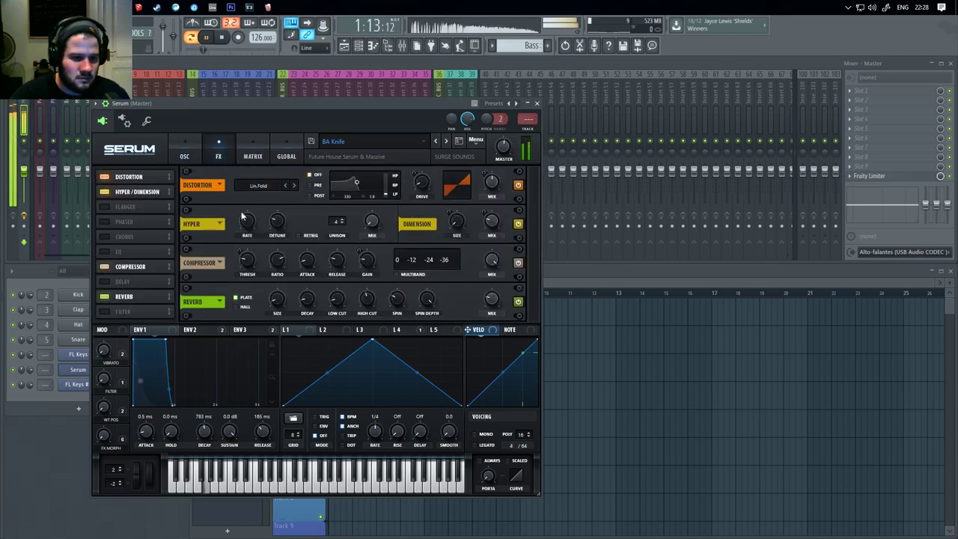
left_click_drag(489, 223, 474, 264)
left_click_drag(491, 221, 487, 161)
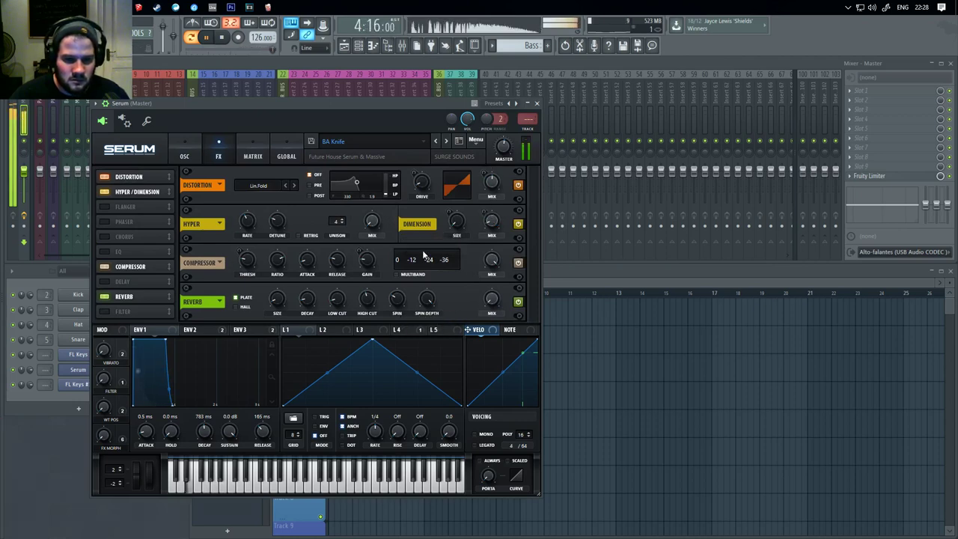
left_click_drag(497, 182, 485, 201)
left_click(537, 103)
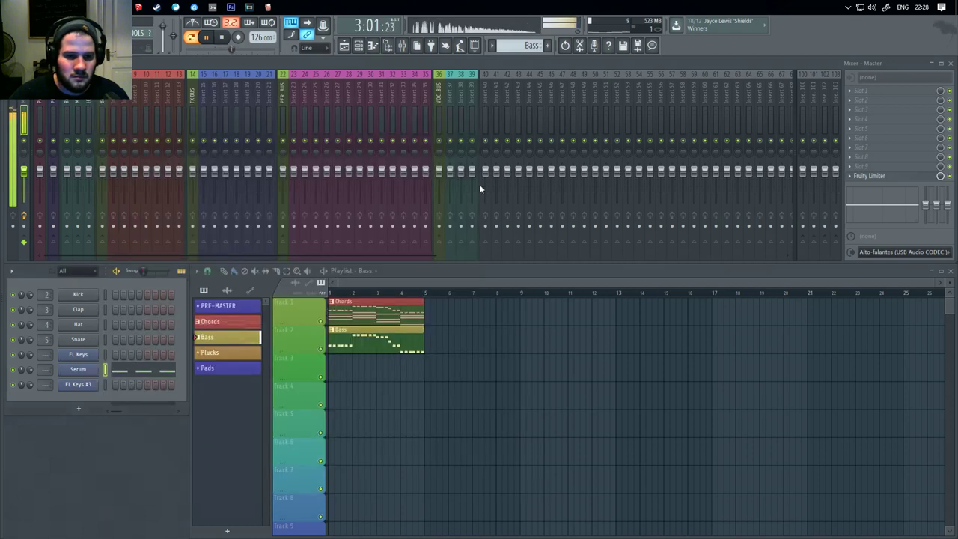
Play the Chords and Bass clips together in the playlist, then stop playback
left_click(501, 379)
right_click(500, 379)
key("space")
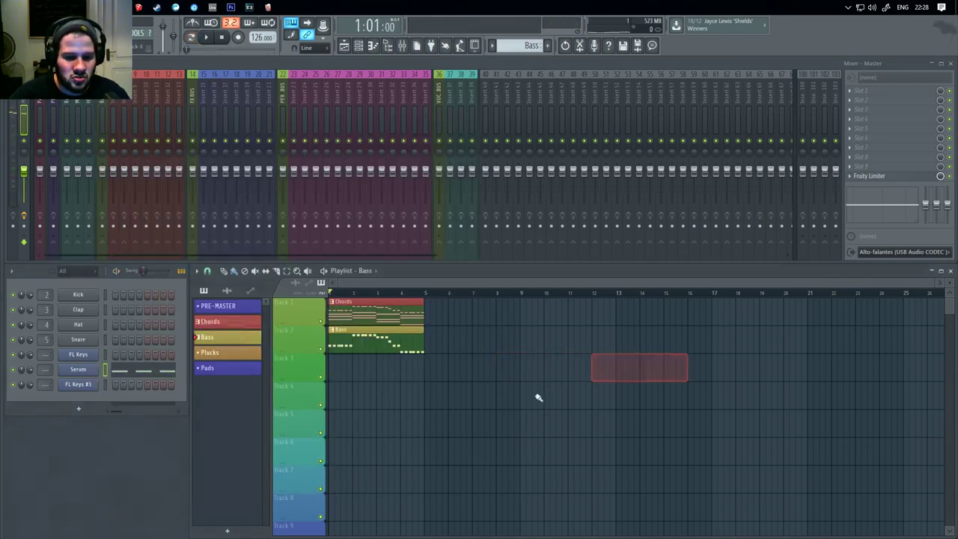
key("space")
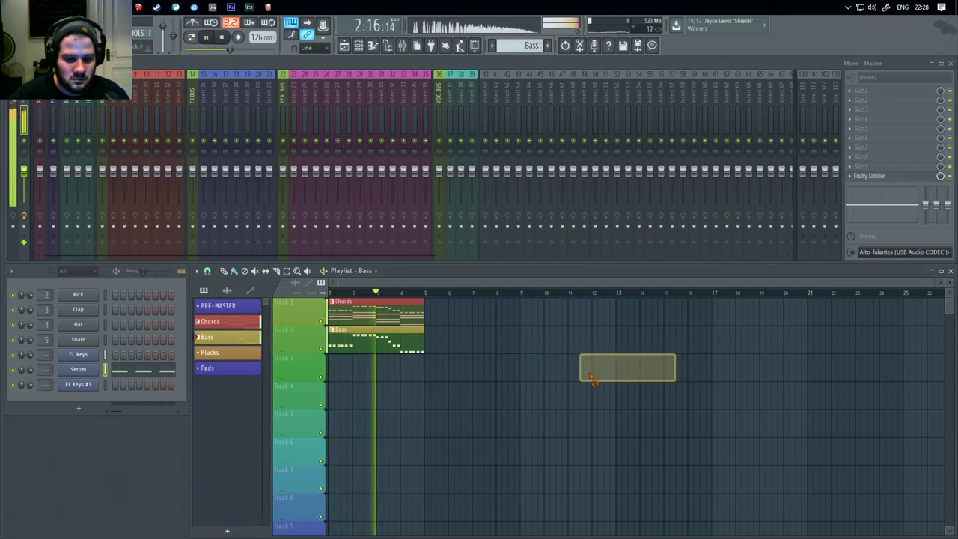
key("space")
Delete all the short melody notes above the sustained chords in the Chords pattern and close the piano roll
left_click(388, 309)
double_click(389, 309)
left_click_drag(464, 224, 442, 141)
scroll(539, 225, "down", 2)
left_click(524, 149)
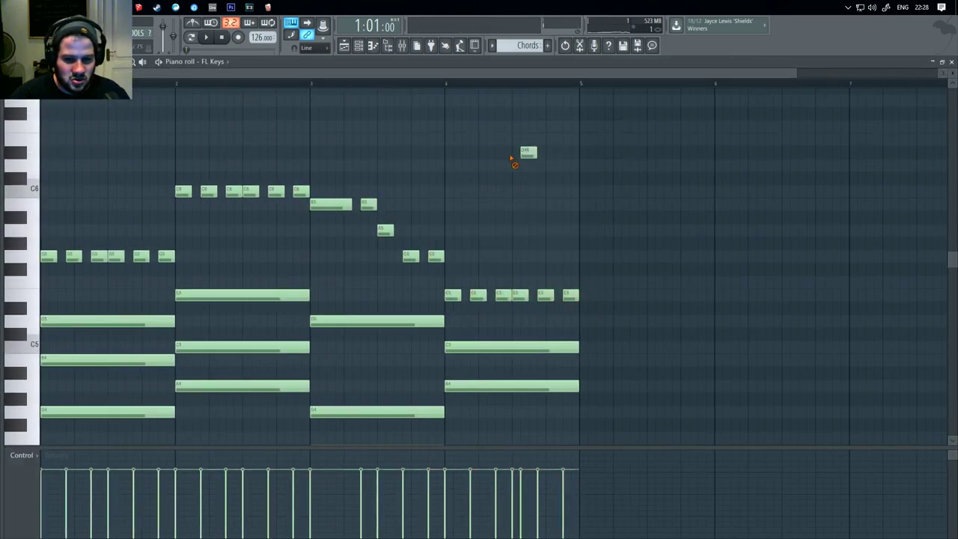
left_click_drag(653, 328, 14, 151)
left_click(711, 242)
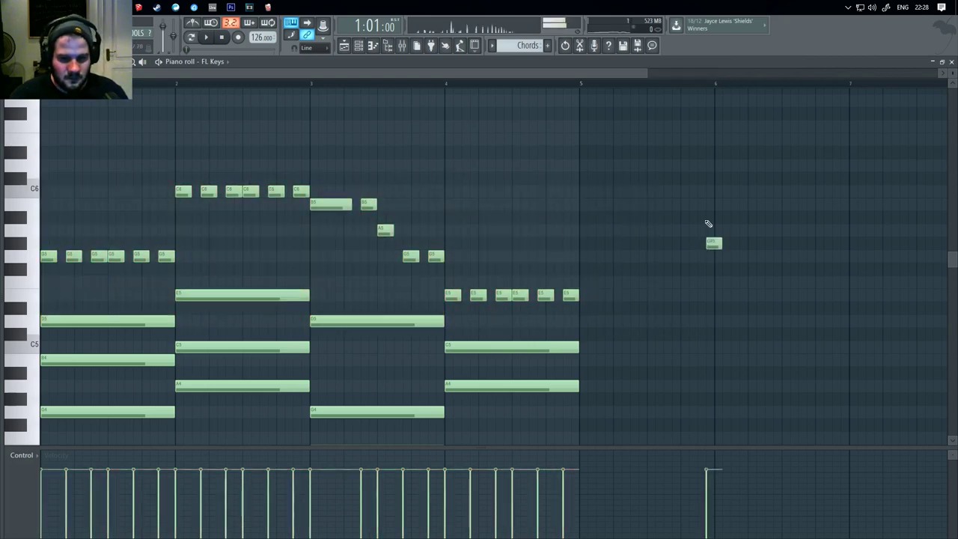
right_click(711, 242)
left_click_drag(539, 294, 609, 296)
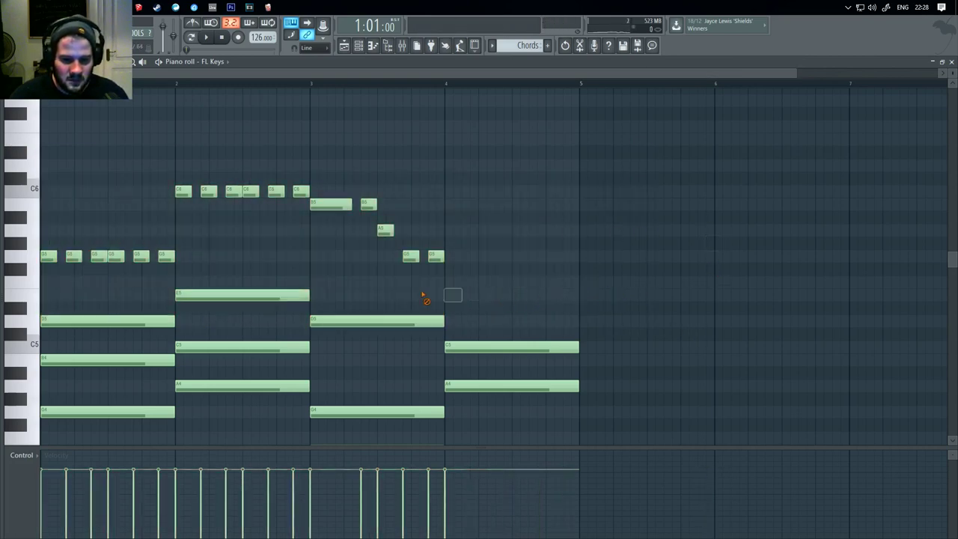
mouse_move(432, 228)
left_mouse_down()
mouse_move(299, 197)
mouse_move(207, 218)
left_mouse_up()
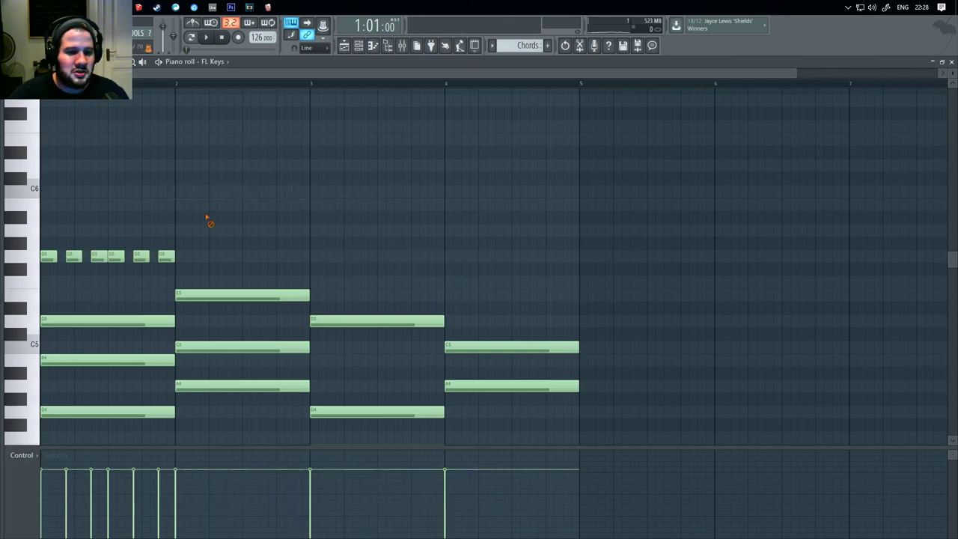
left_click(952, 62)
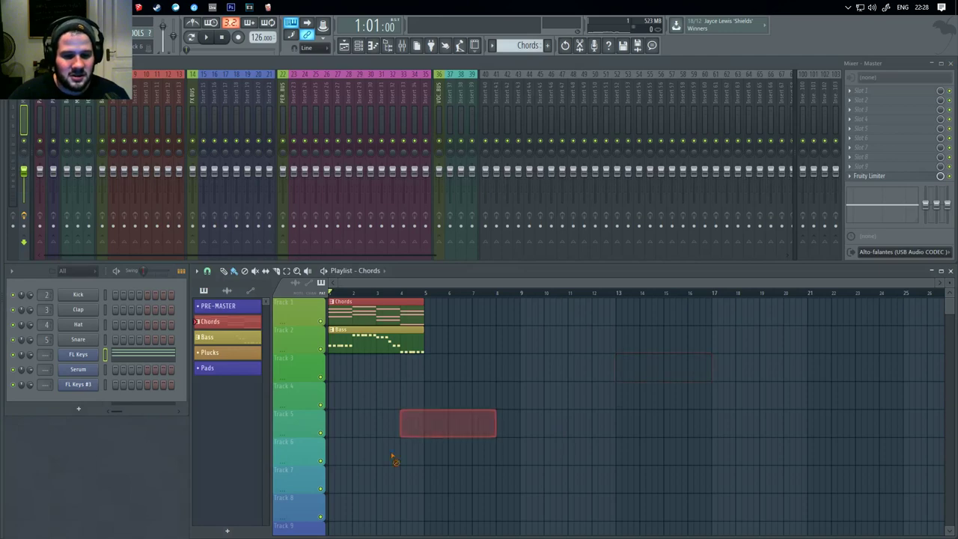
Create a new pattern named Arps and colour it magenta
key("F4")
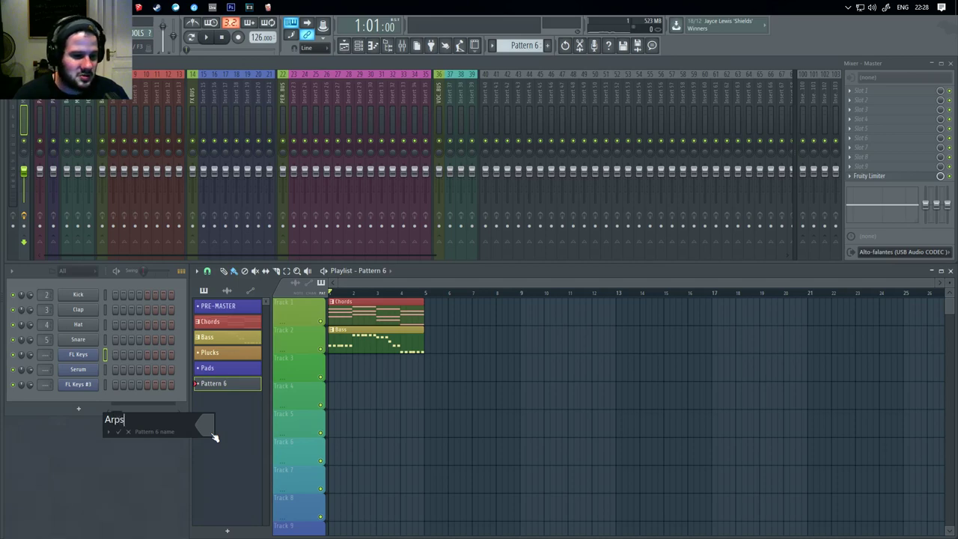
left_click(213, 433)
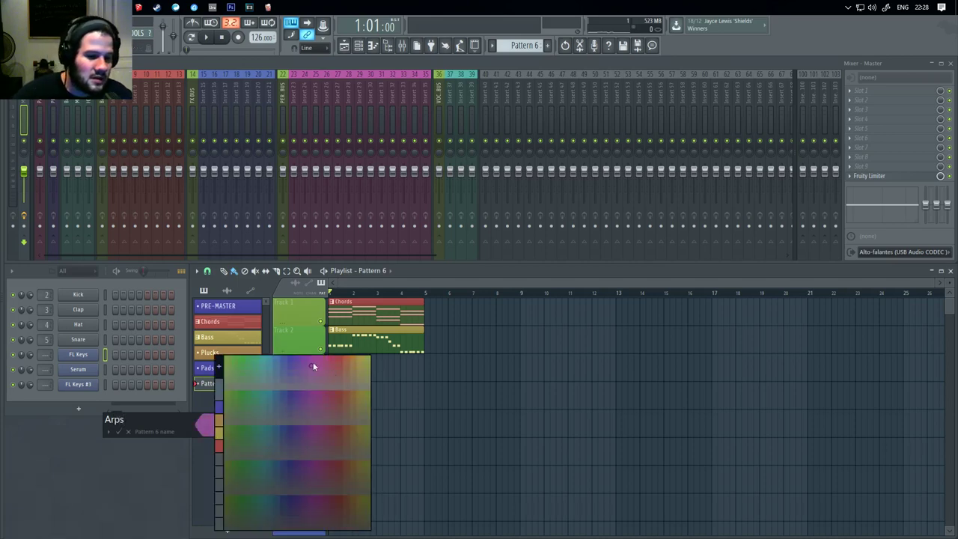
left_click(315, 359)
key("Return")
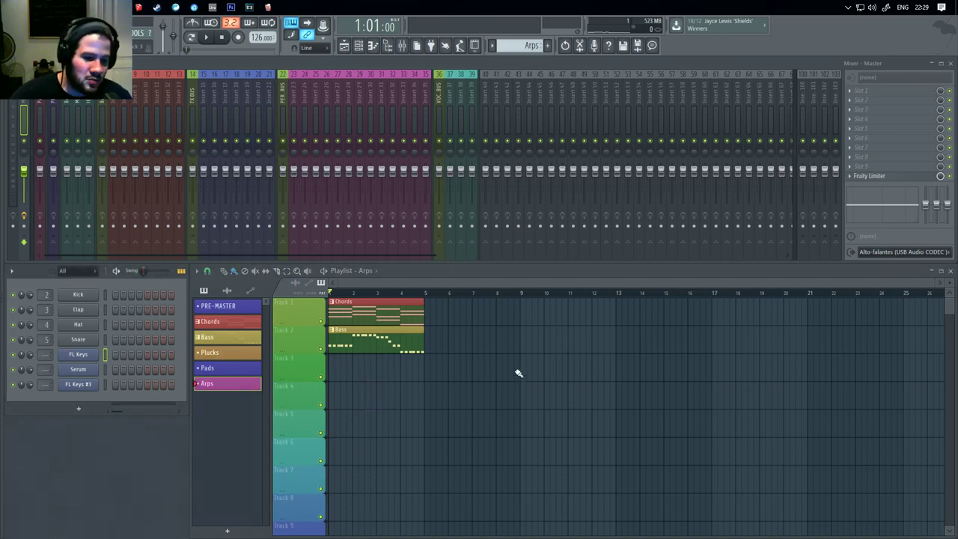
Play the arrangement to hear the bass against the sustained chords, removing any stray Bass clips placed in the playlist
left_click(520, 424)
left_click(427, 425)
right_click(443, 430)
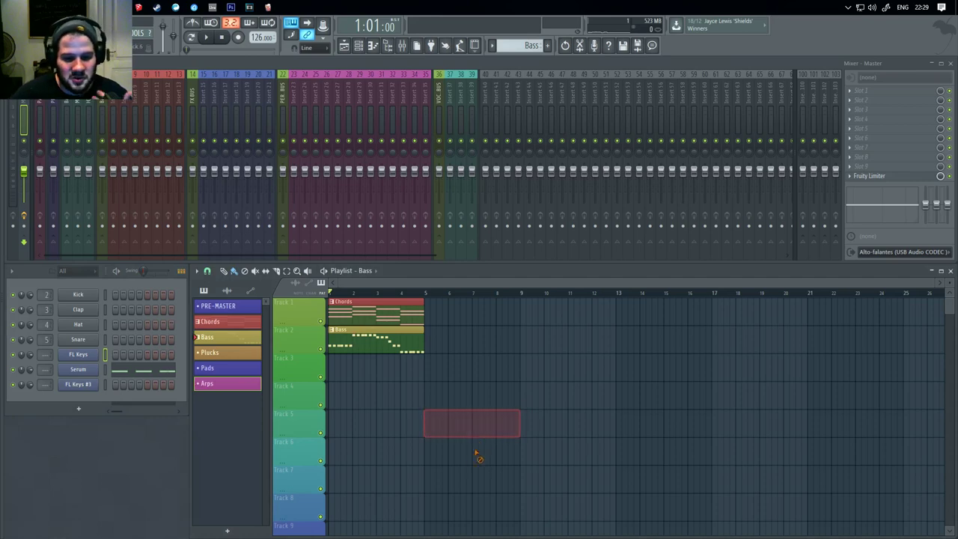
left_click(481, 455)
right_click(499, 464)
key("space")
left_click(537, 402)
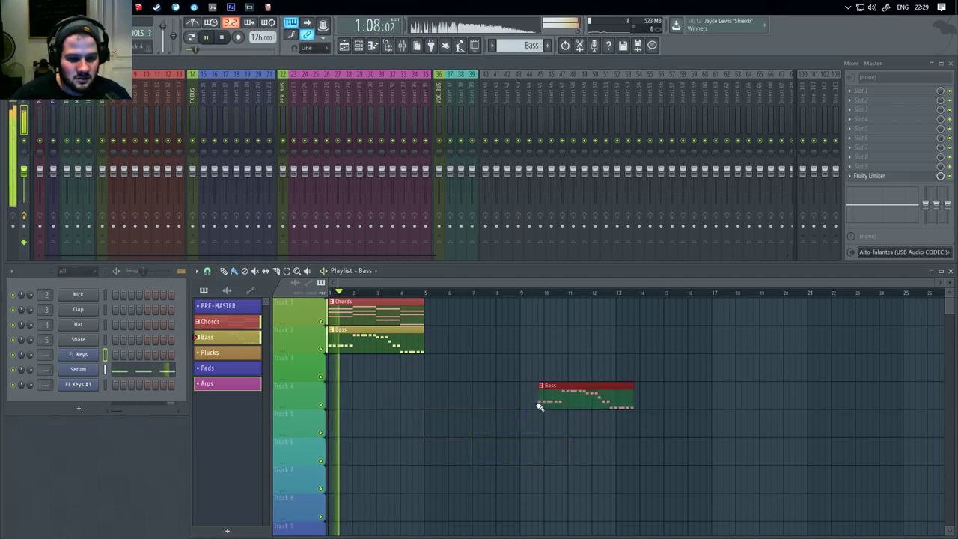
right_click(537, 402)
left_click(490, 421)
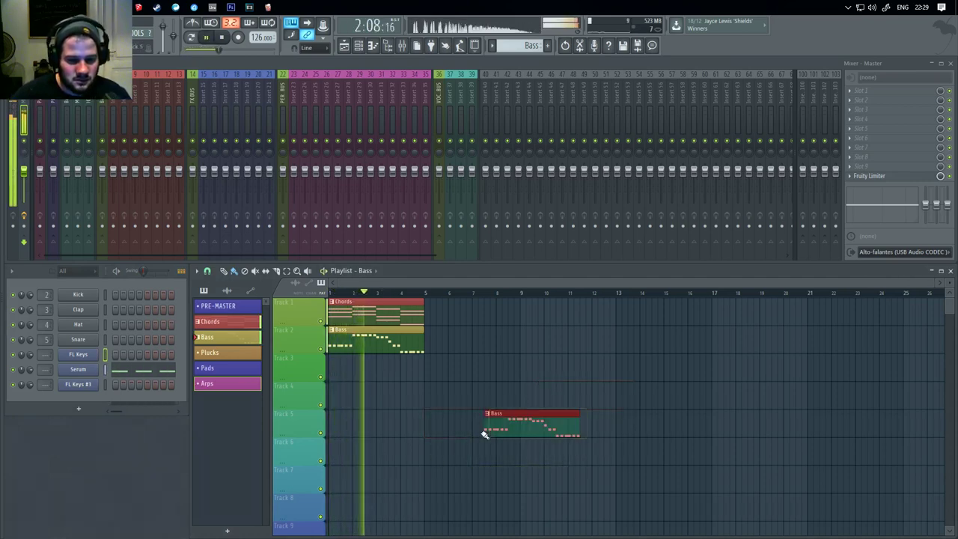
right_click(485, 425)
left_click(504, 374)
left_click_drag(505, 374, 471, 407)
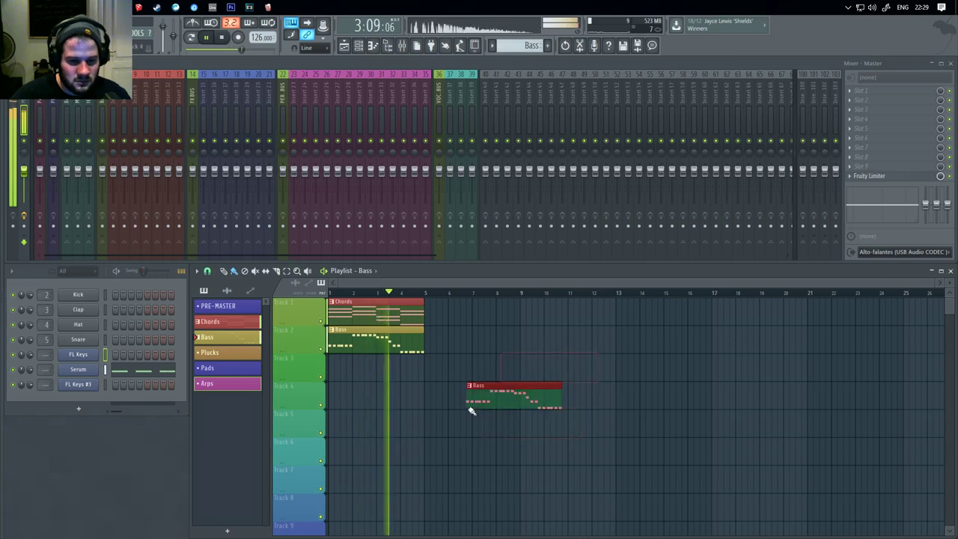
right_click(468, 410)
left_click(538, 398)
right_click(538, 397)
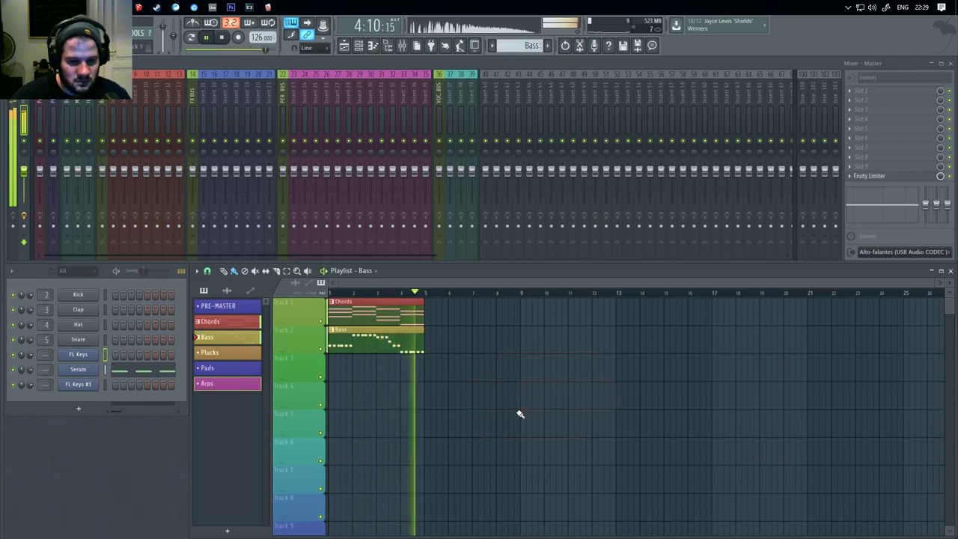
Examine the notes of the Chords pattern in the piano roll during playback, then close it and stop
double_click(405, 322)
left_click_drag(405, 332, 487, 132)
left_click_drag(482, 213, 482, 184)
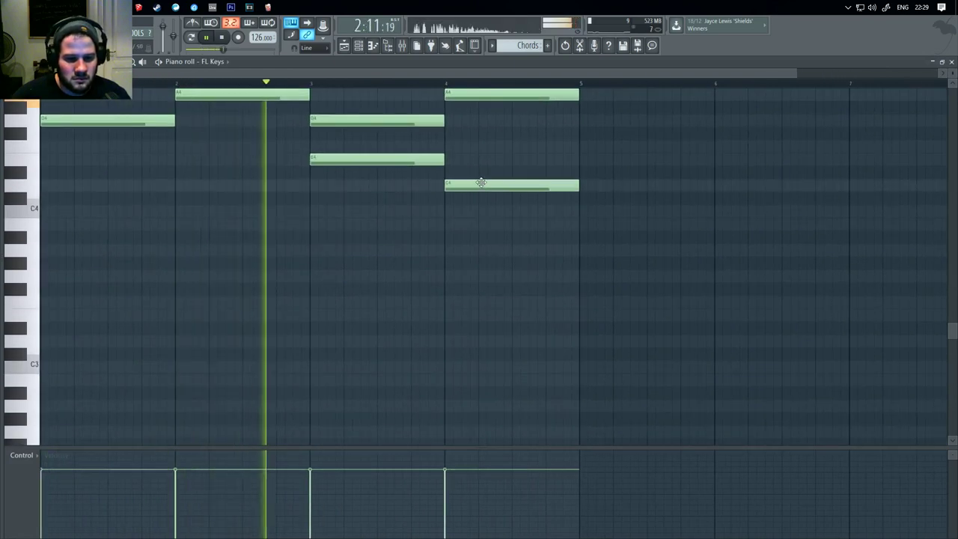
left_click(494, 276)
right_click(501, 275)
scroll(495, 325, "up", 4)
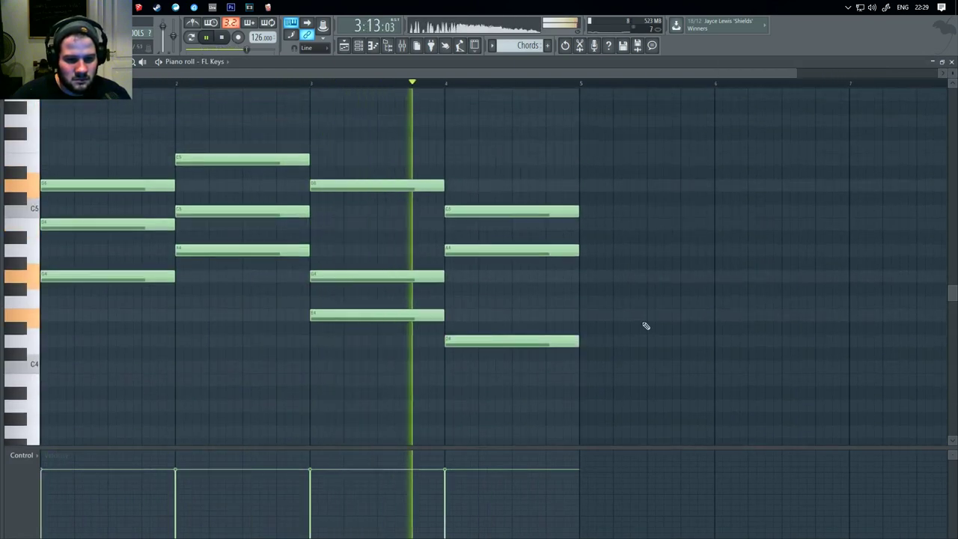
scroll(636, 278, "up", 1)
scroll(637, 277, "up", 3)
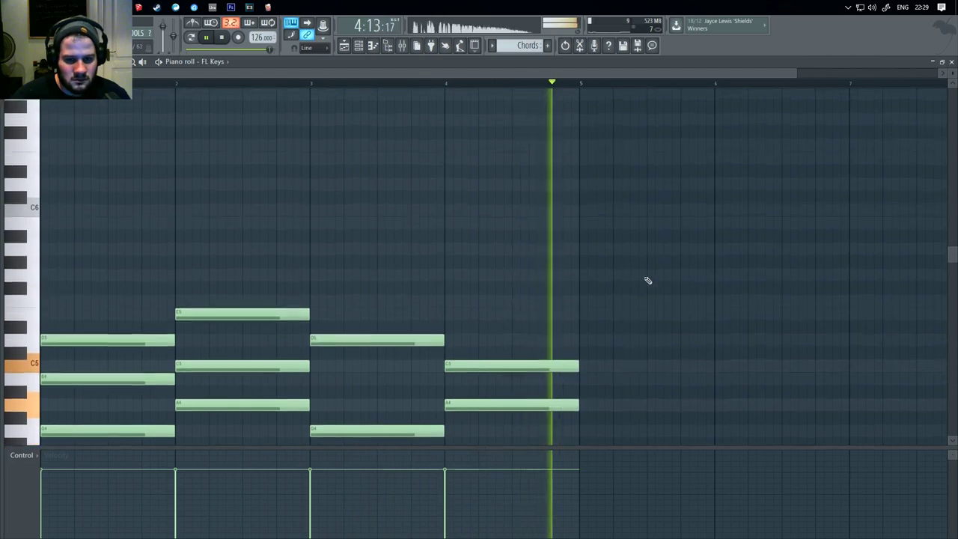
left_click(952, 62)
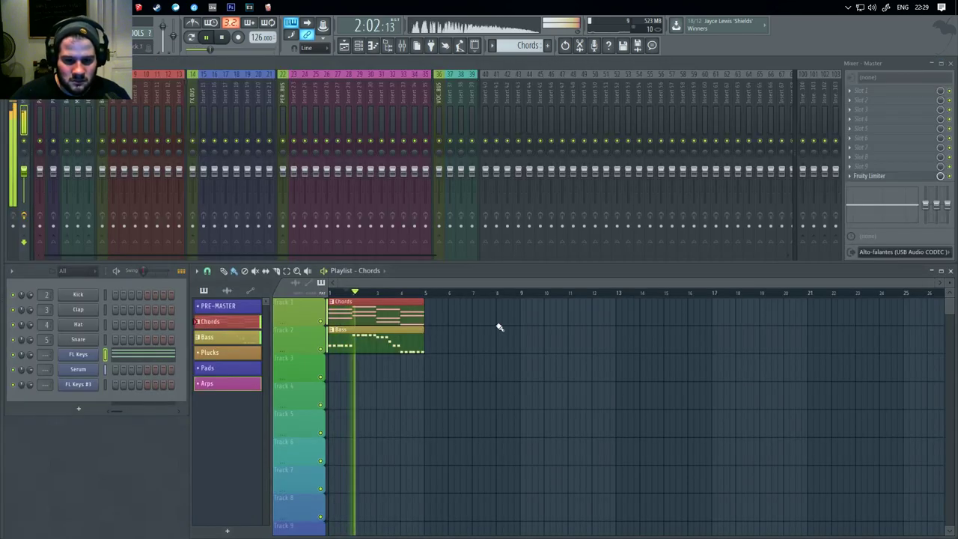
key("space")
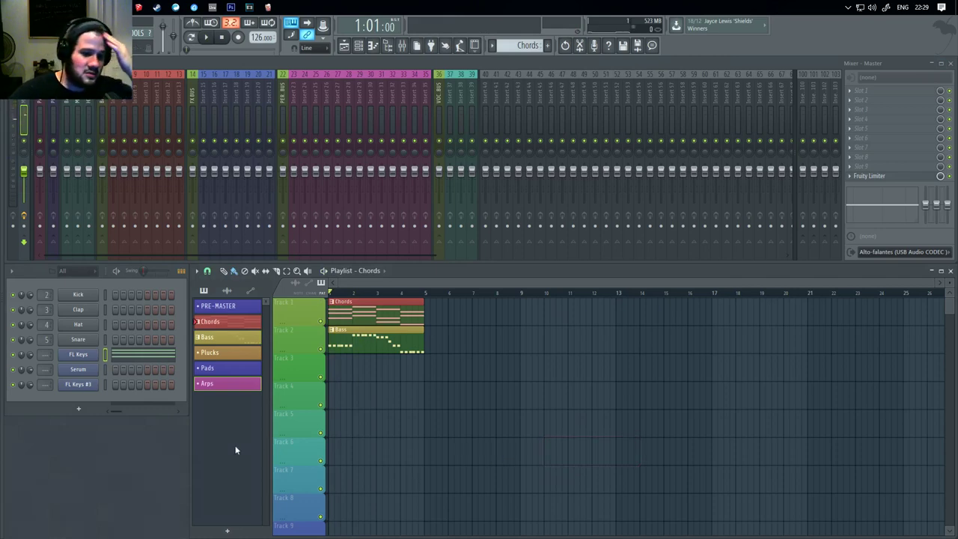
Create a new pattern named LEADS and colour it magenta
key("F4")
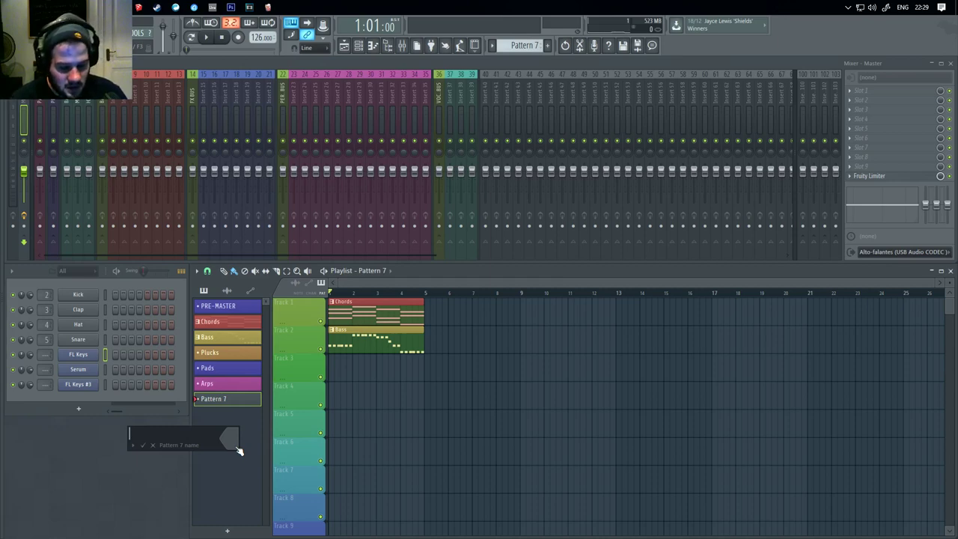
key("Return")
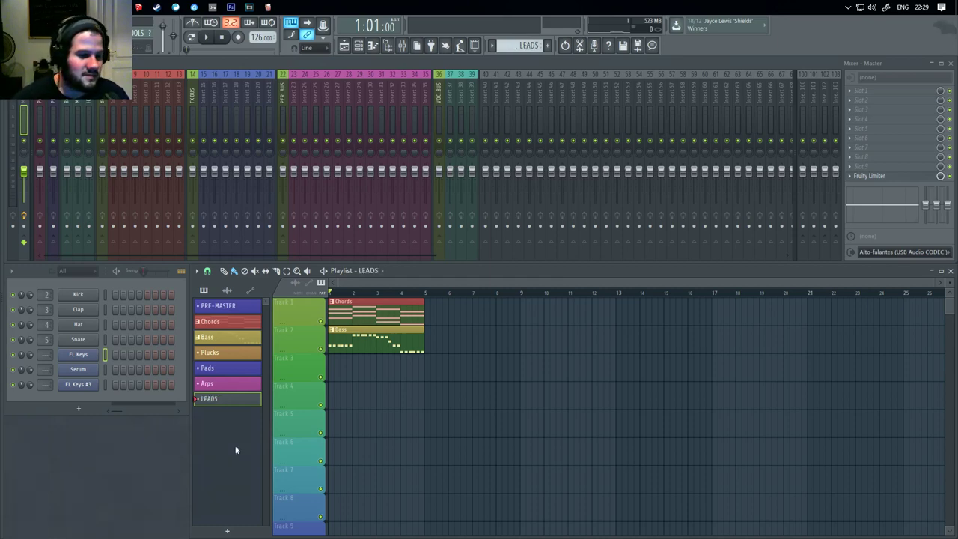
key("F2")
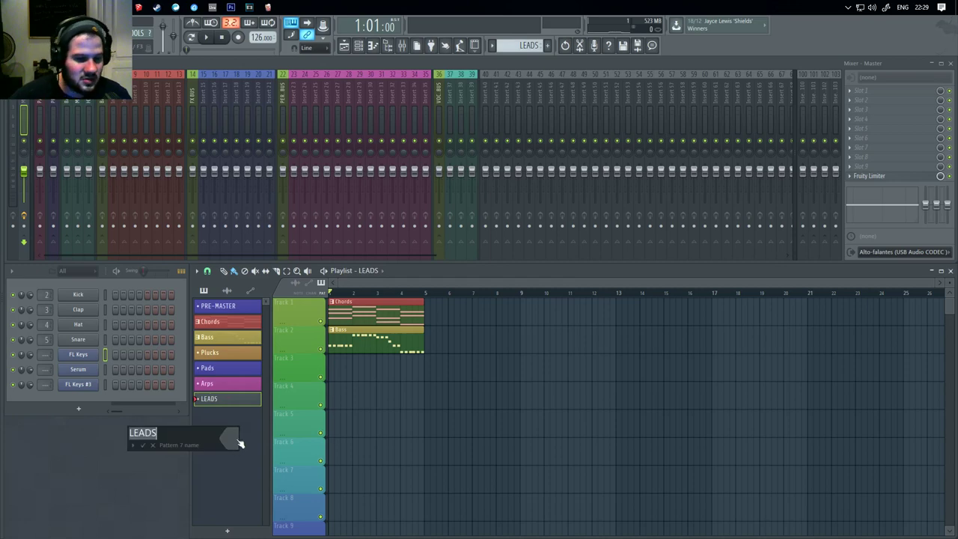
left_click(236, 439)
left_click(342, 363)
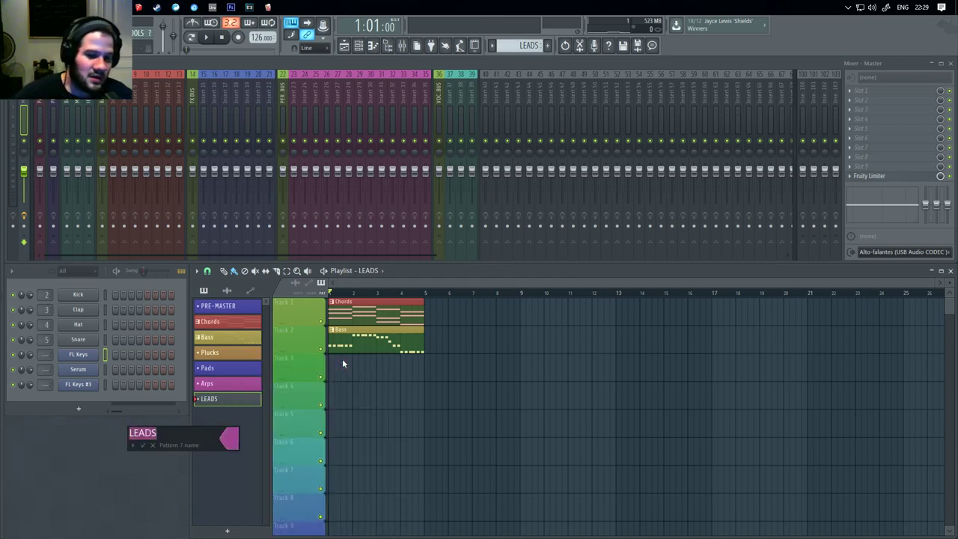
key("Return")
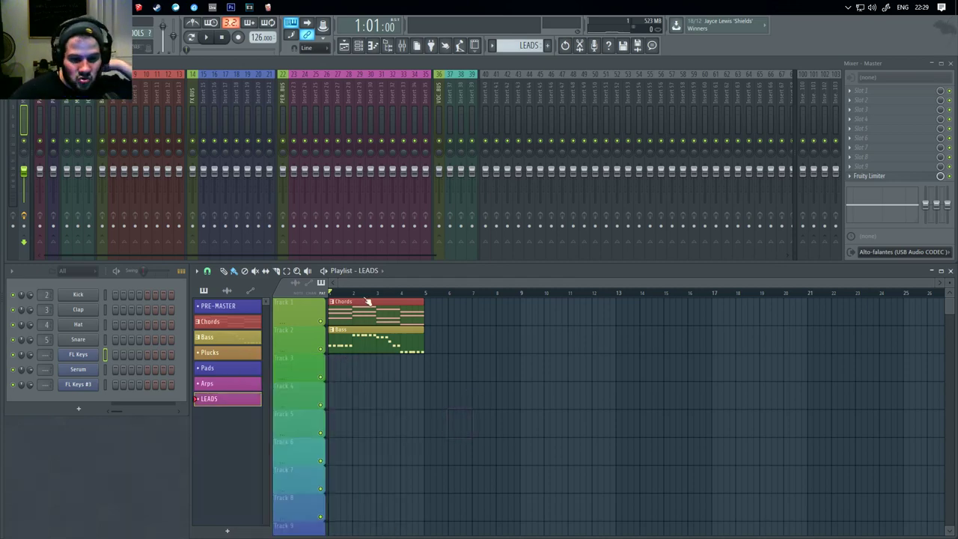
Check the Bass pattern in the piano roll and remove the Chords clip from the playlist
left_click_drag(372, 309, 416, 419)
double_click(376, 345)
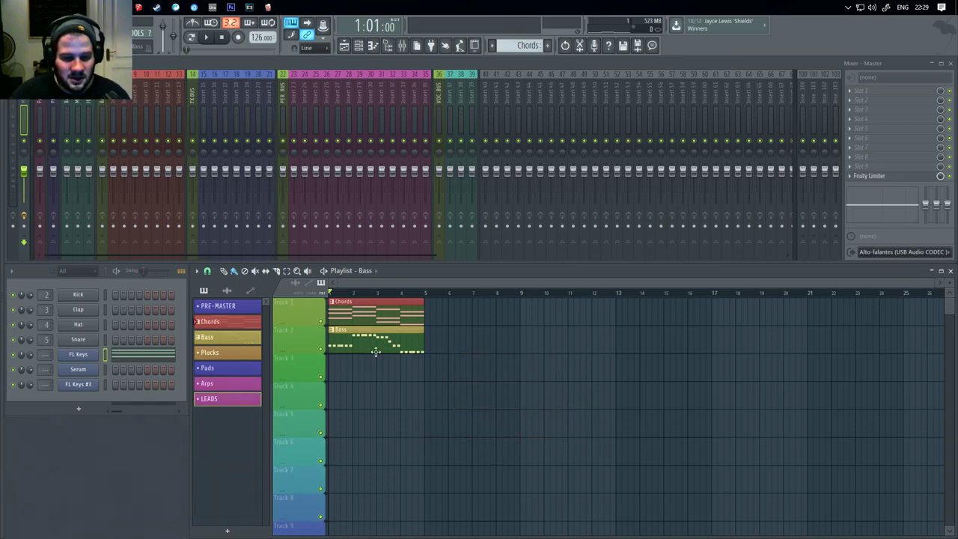
left_click(951, 62)
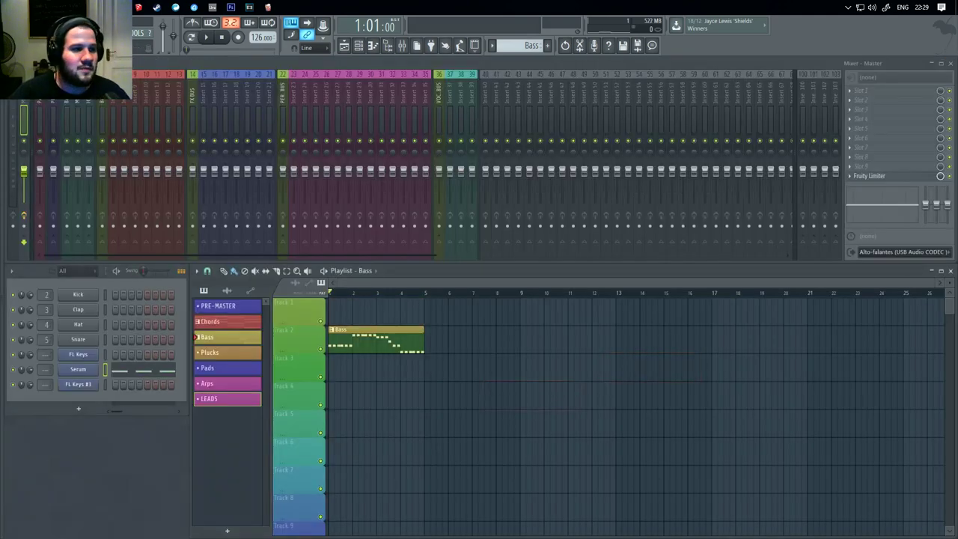
Show the browser and expand the BassHouseMovement_Mini_SP folder inside FL STUDIO PACKS
key("alt+F8")
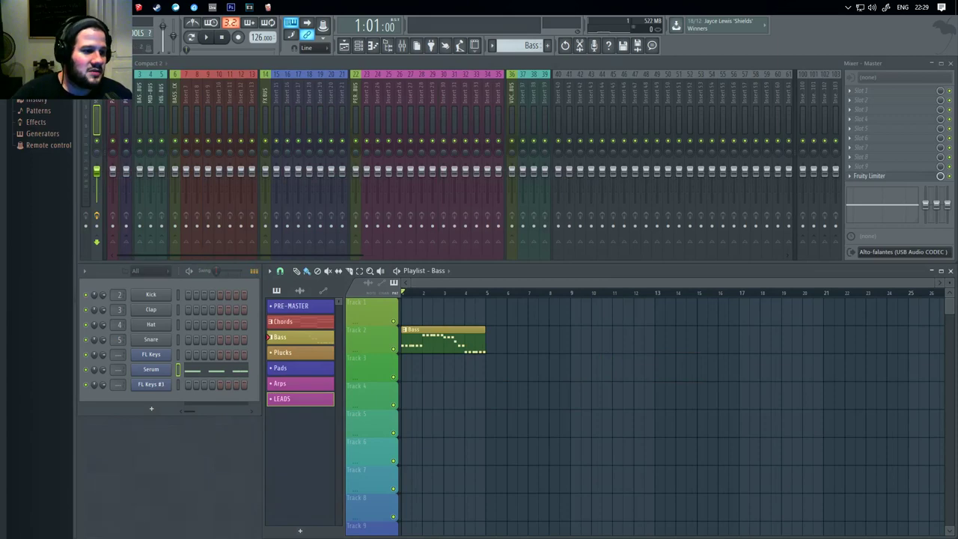
scroll(38, 211, "up", 10)
left_click(38, 132)
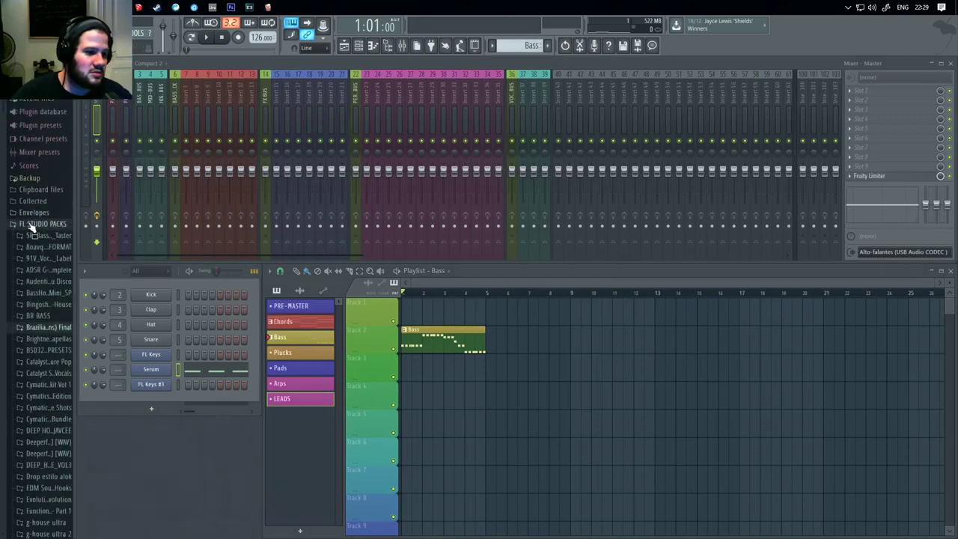
left_click(39, 295)
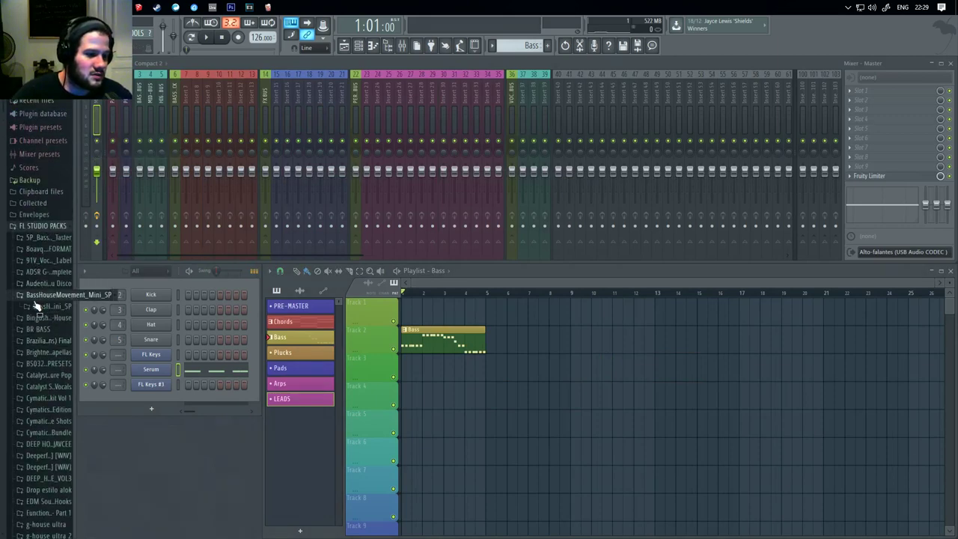
Open Kit_04's _(WAVs)_Loops folder inside the Bingo House pack and widen the browser to show the loop names
left_click(42, 297)
left_click(46, 307)
left_click(49, 318)
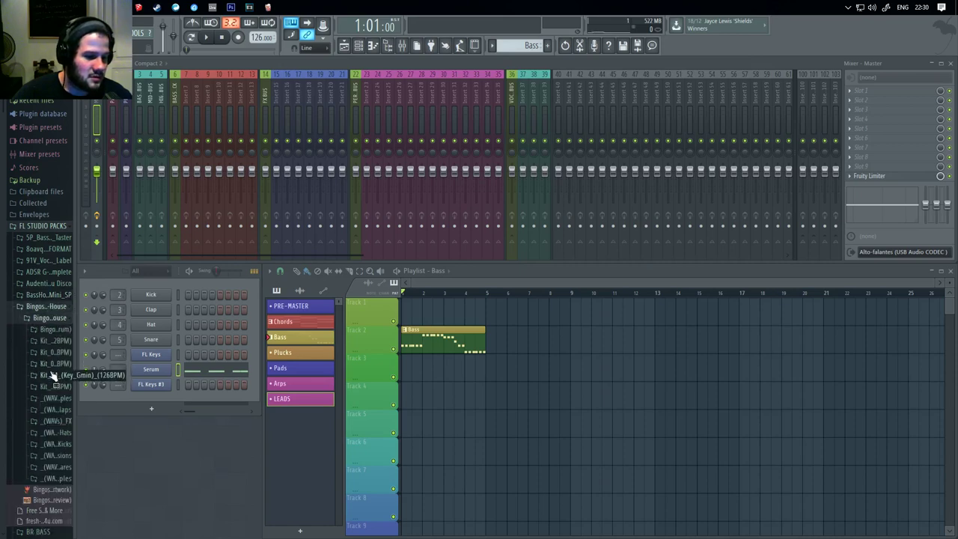
left_click(52, 375)
left_click(54, 399)
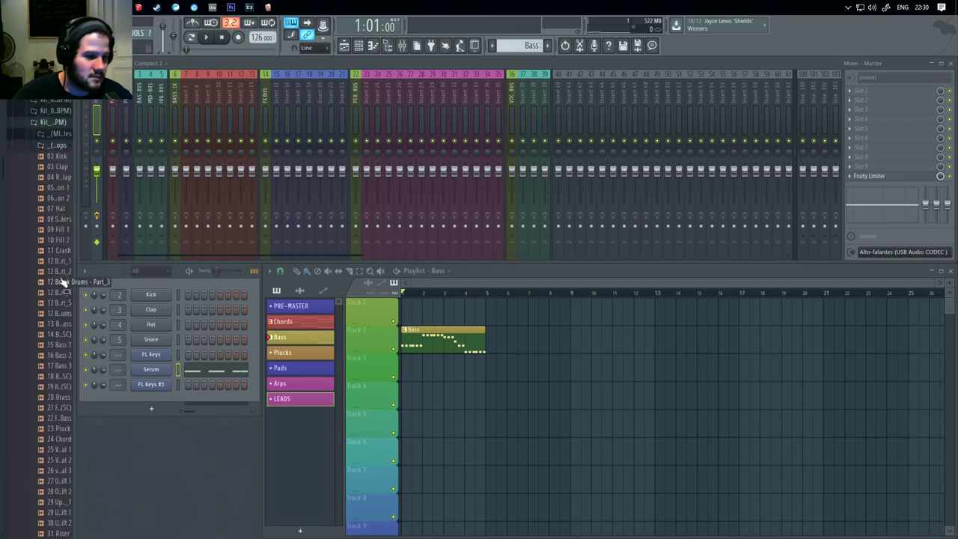
left_click_drag(77, 186, 128, 197)
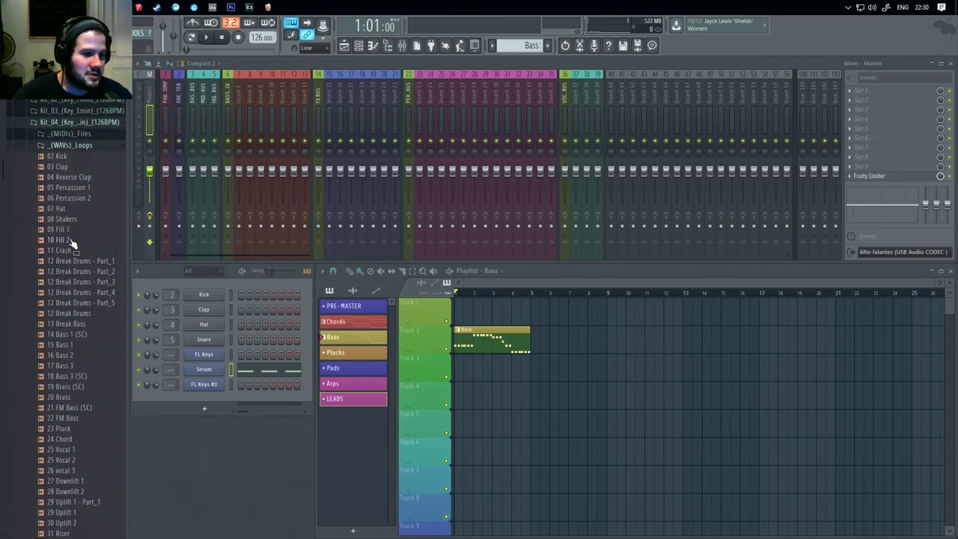
Place the 02 Kick loop on Track 3 and the 03 Clap loop on Track 4 at bar 1, then start playback
left_click_drag(66, 160, 458, 369)
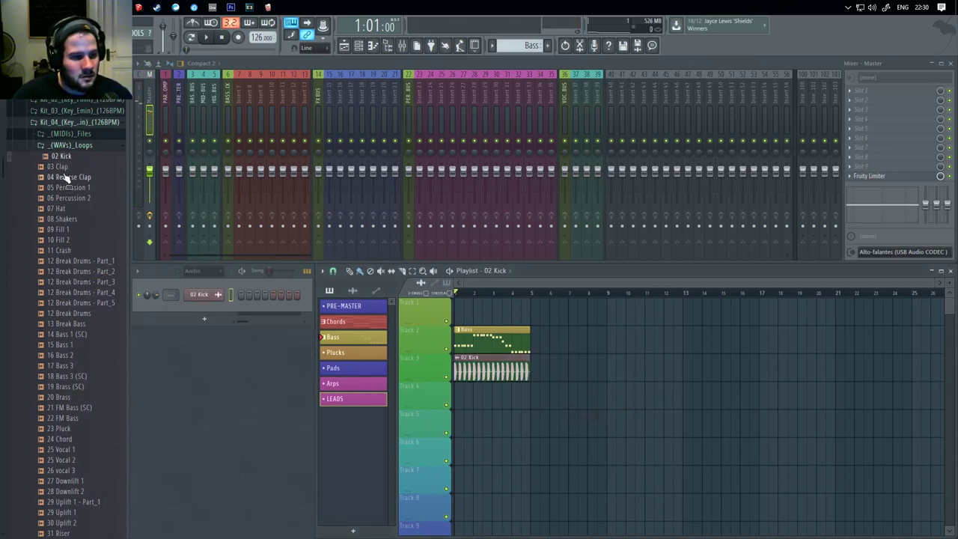
left_click_drag(562, 425, 487, 395)
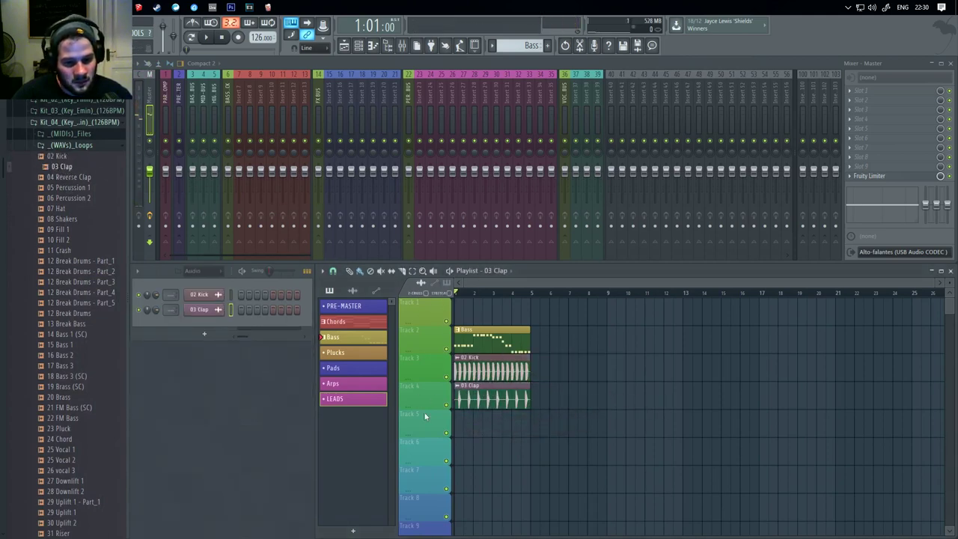
key("space")
left_click_drag(558, 451, 530, 458)
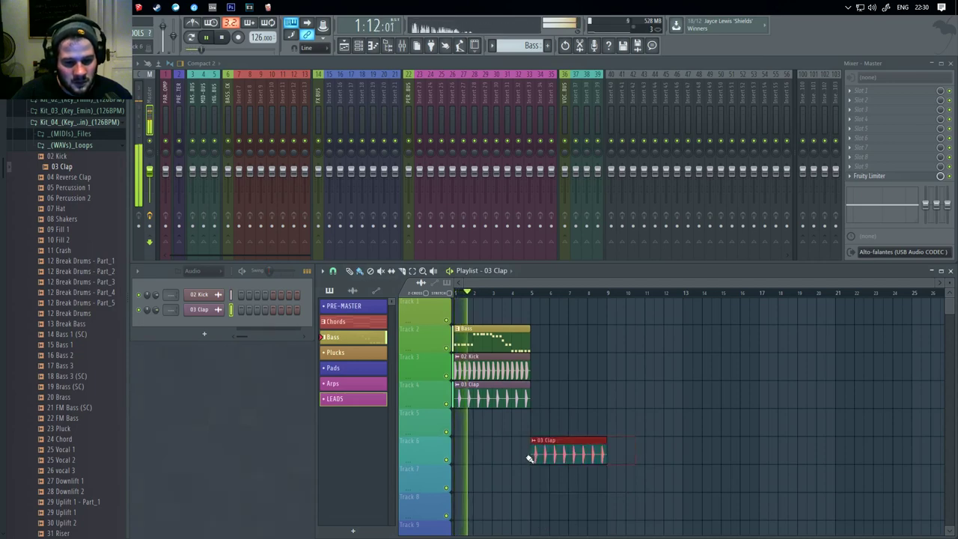
right_click(533, 453)
scroll(627, 393, "up", 5)
scroll(597, 398, "up", 3)
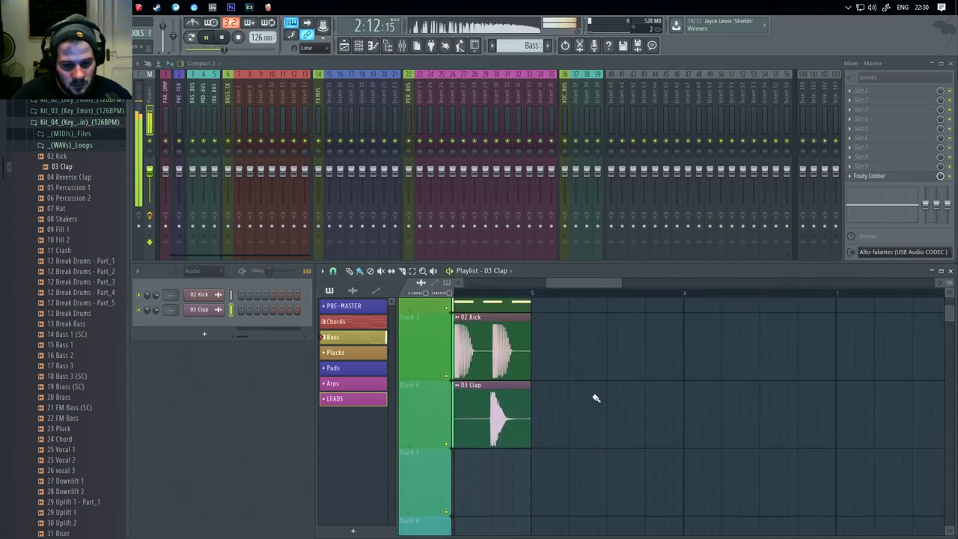
scroll(596, 397, "down", 5)
scroll(659, 396, "up", 2)
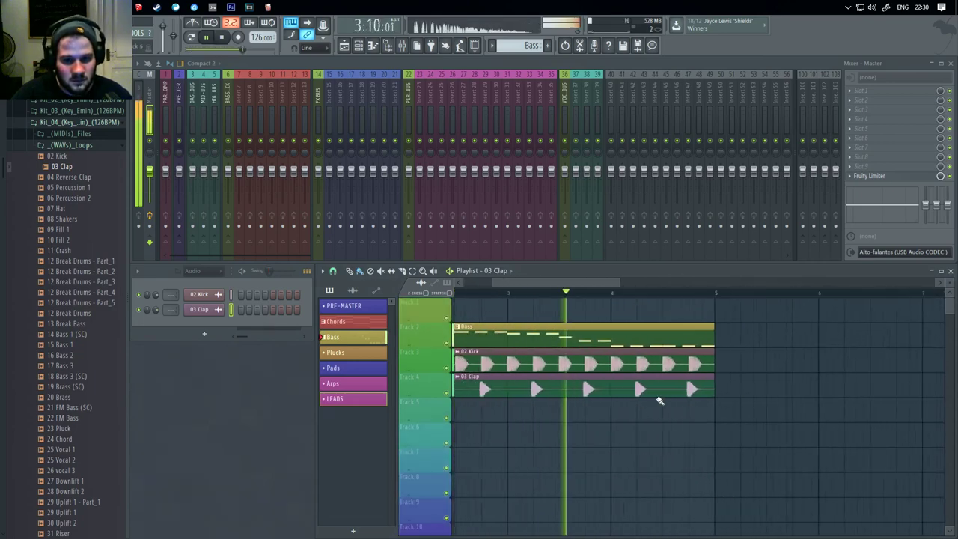
scroll(755, 424, "down", 1)
left_click(763, 437)
right_click(763, 438)
left_click(717, 468)
right_click(717, 468)
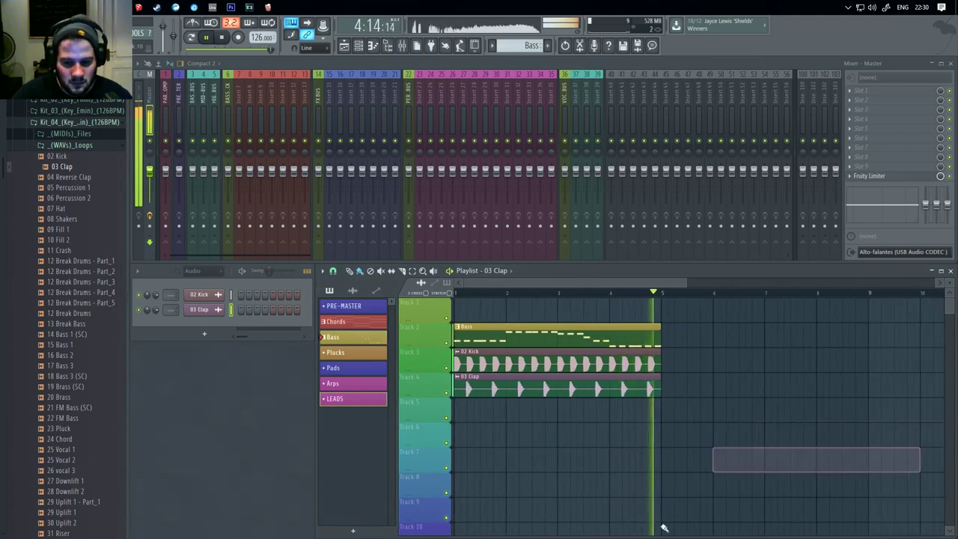
left_click(734, 454)
right_click(734, 453)
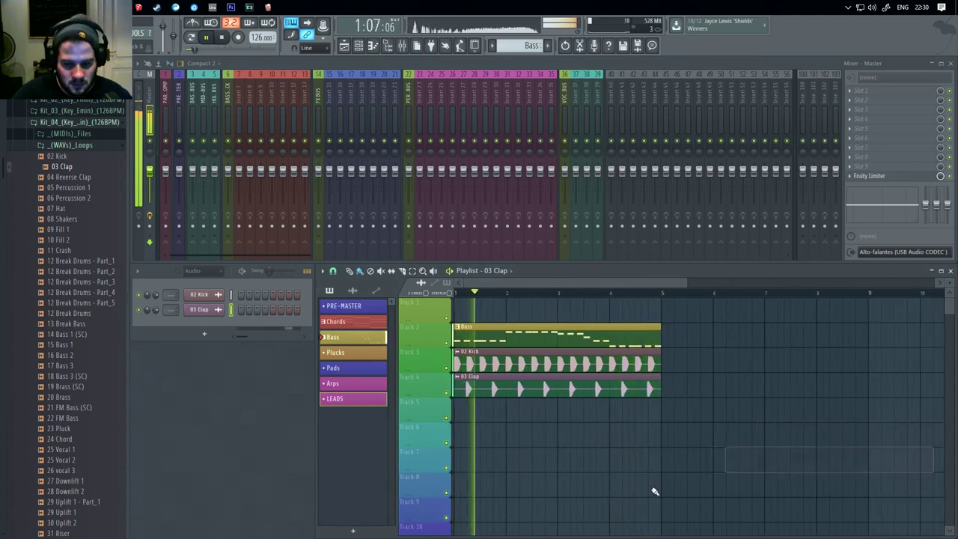
left_click(749, 436)
right_click(750, 435)
left_click(736, 454)
right_click(737, 454)
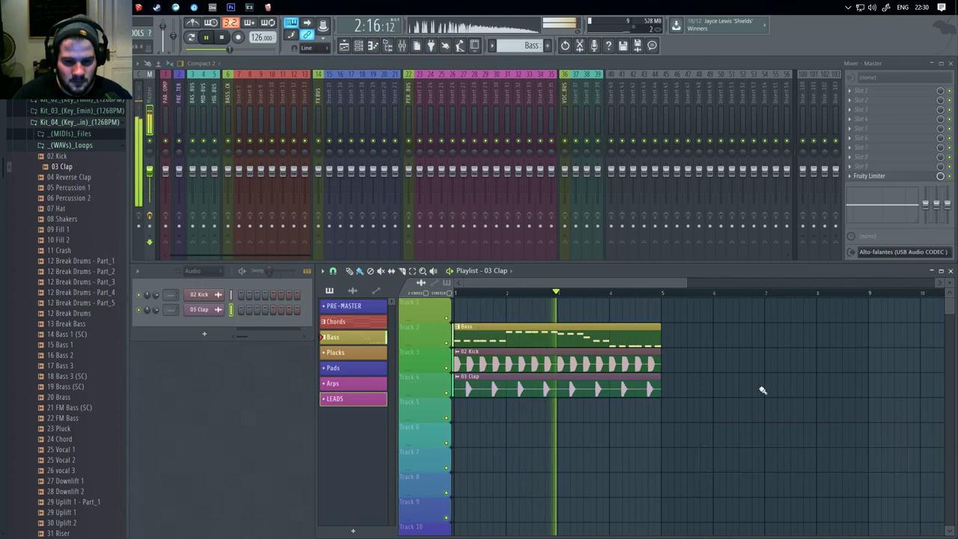
left_click(764, 424)
right_click(764, 424)
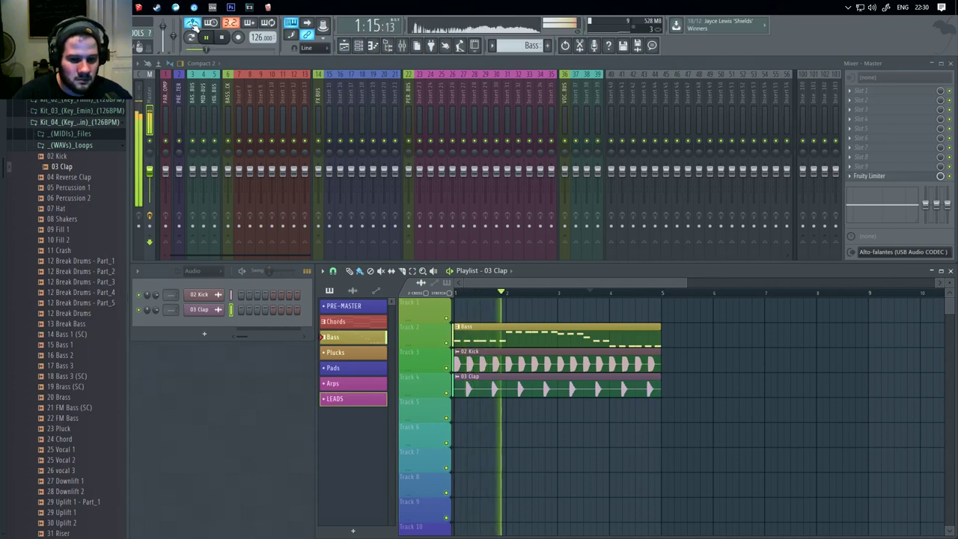
Place the 07 Hat loop on Track 5 at bar 1 and delete the stray hat clip after bar 5
left_click(61, 209)
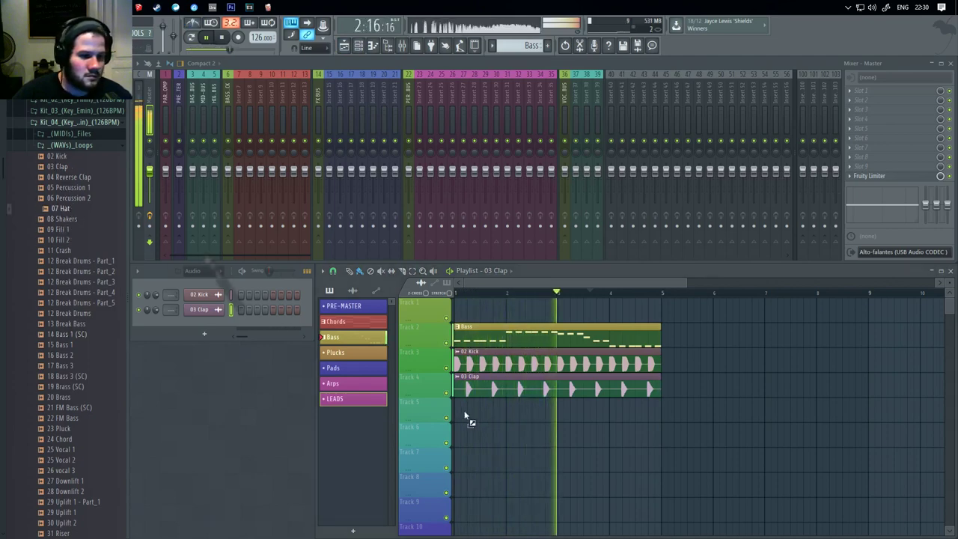
mouse_move(466, 417)
left_mouse_down()
mouse_move(512, 414)
mouse_move(459, 414)
left_mouse_up()
left_click(755, 436)
left_click_drag(806, 435, 721, 463)
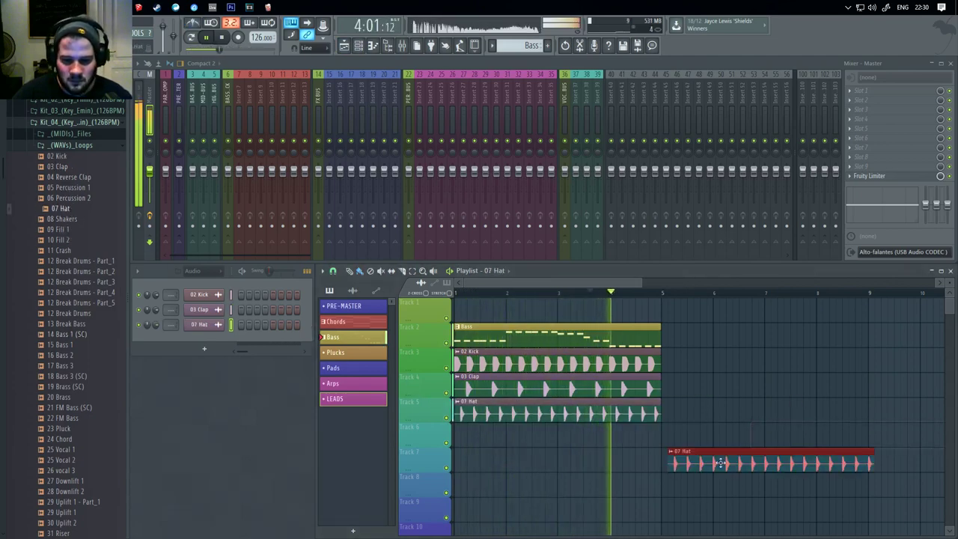
right_click(721, 463)
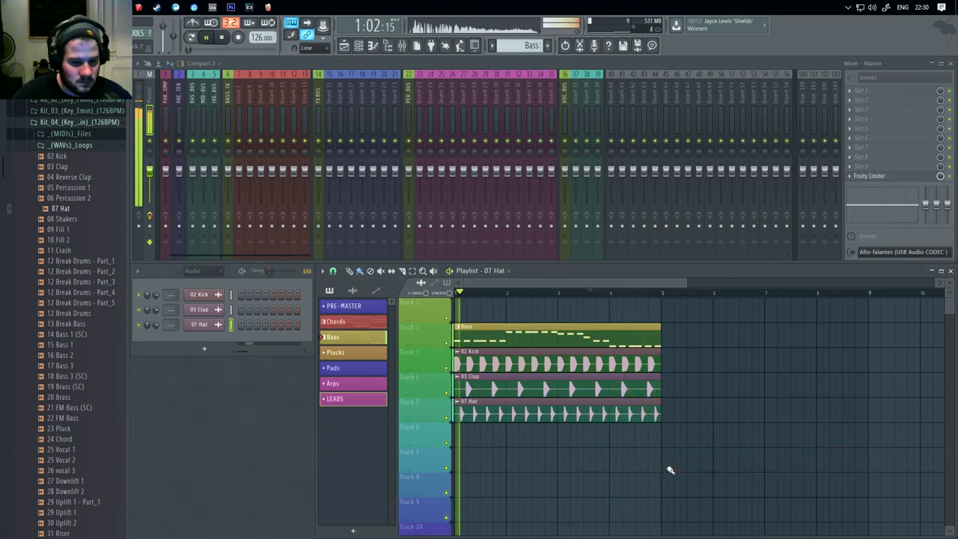
left_click(727, 457)
right_click(728, 459)
left_click(685, 462)
right_click(689, 466)
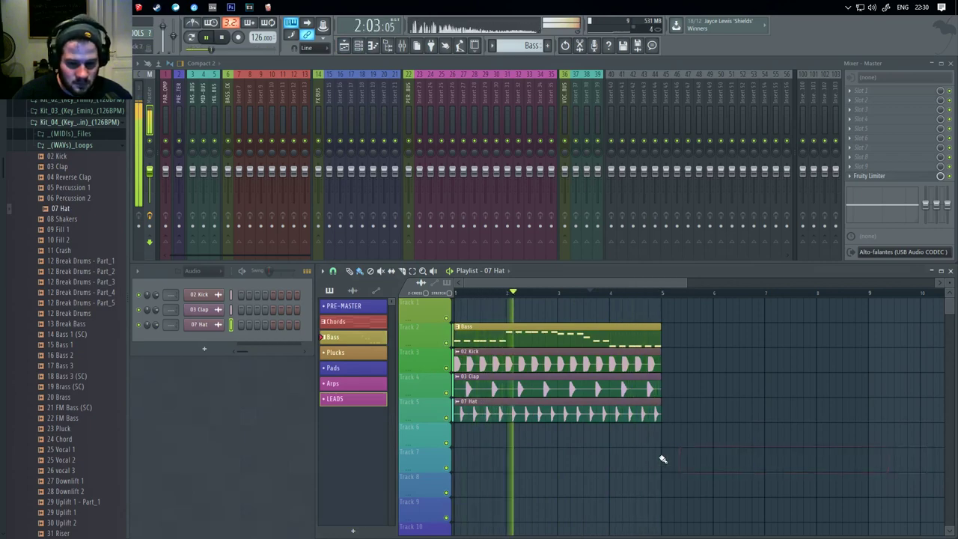
left_click(663, 460)
right_click(673, 464)
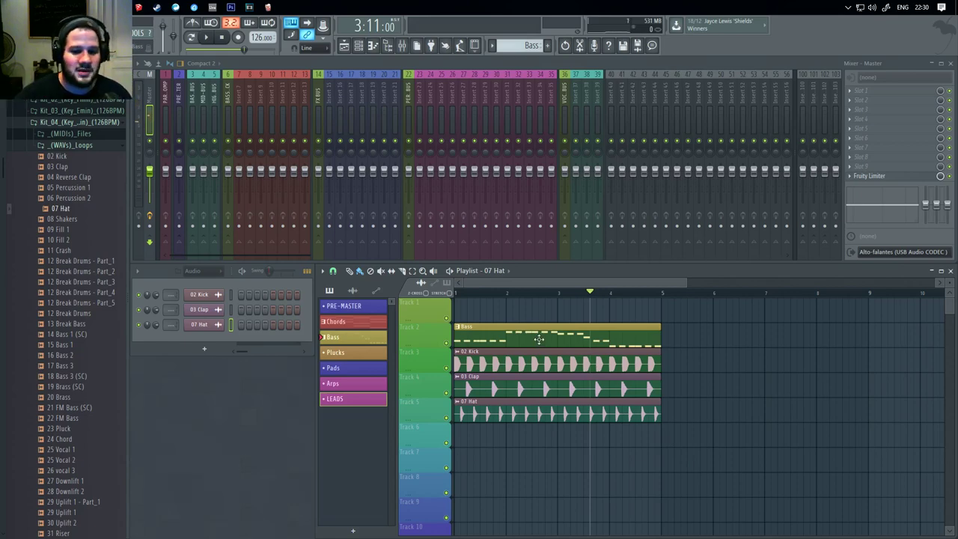
left_click(838, 413)
right_click(838, 415)
left_click(711, 443)
right_click(711, 444)
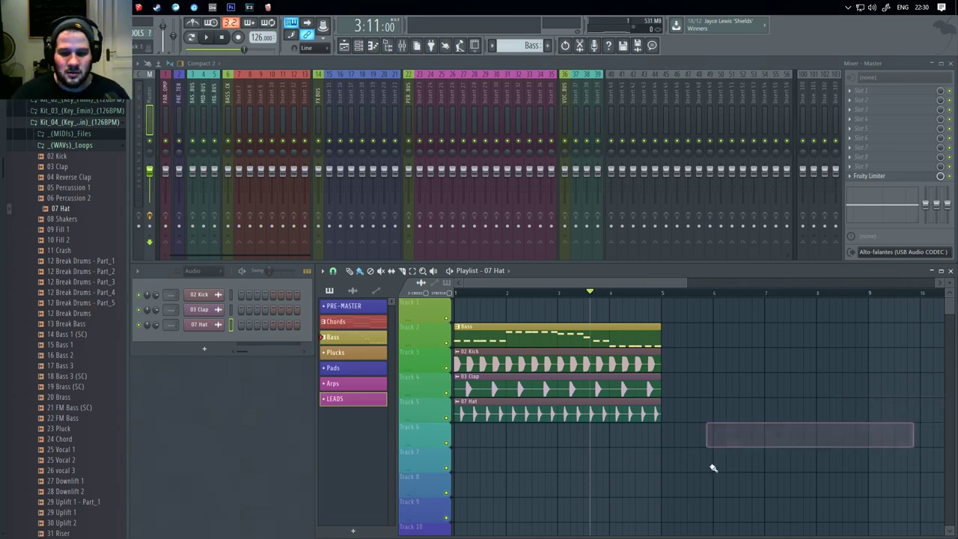
Move the kick, clap and hat loops down together to Tracks 6 to 8, then clear the selection
left_click_drag(749, 480, 475, 457)
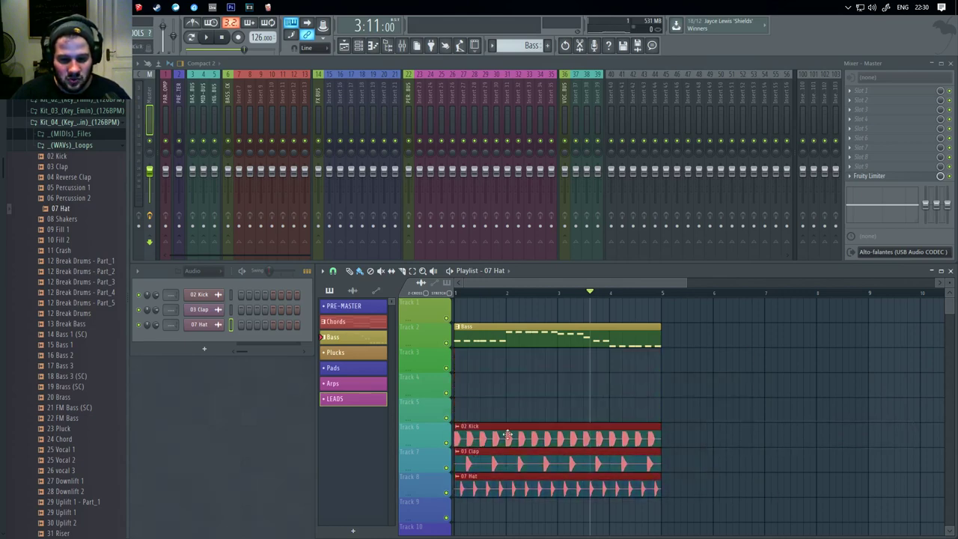
left_click(776, 386)
right_click(777, 388)
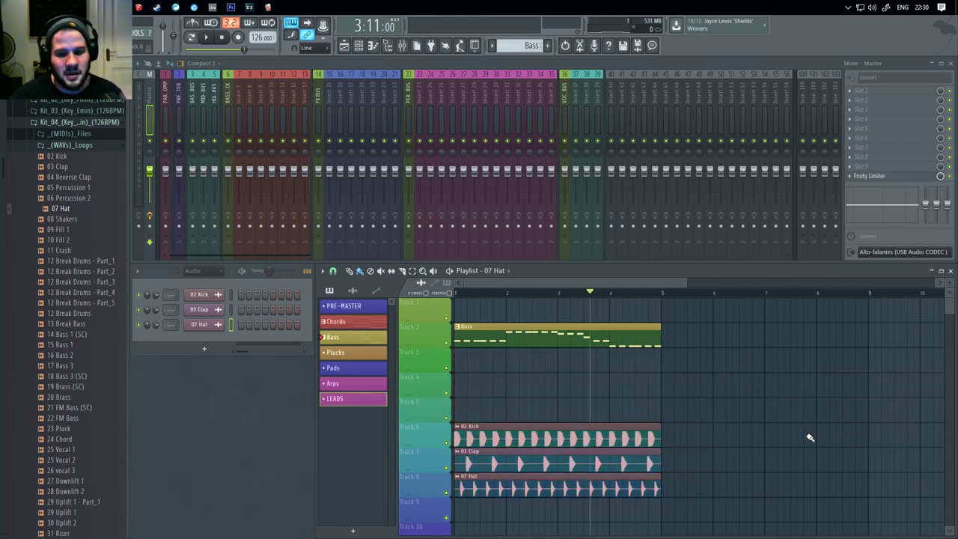
left_click(810, 438)
right_click(811, 440)
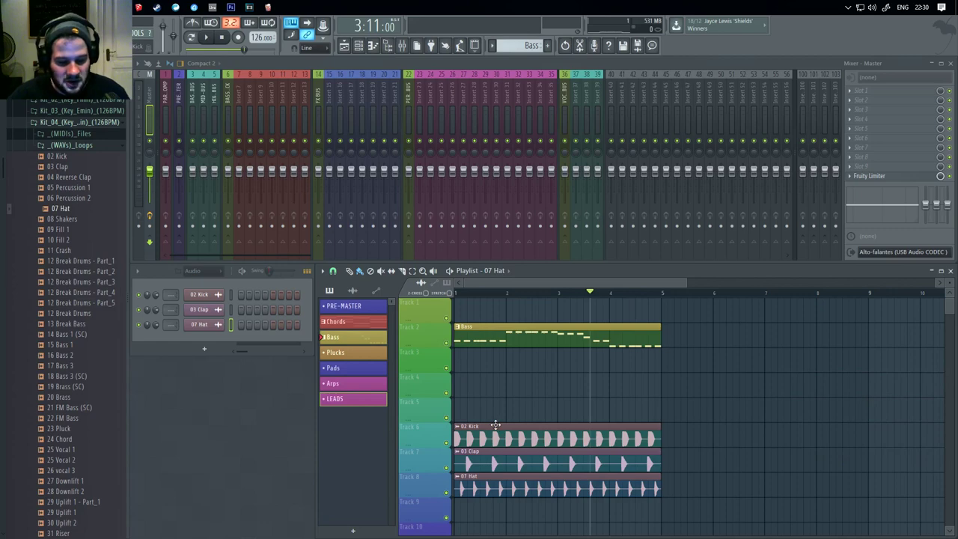
Create a new pattern named Bass 2 and move it directly below Bass in the pattern list
key("F4")
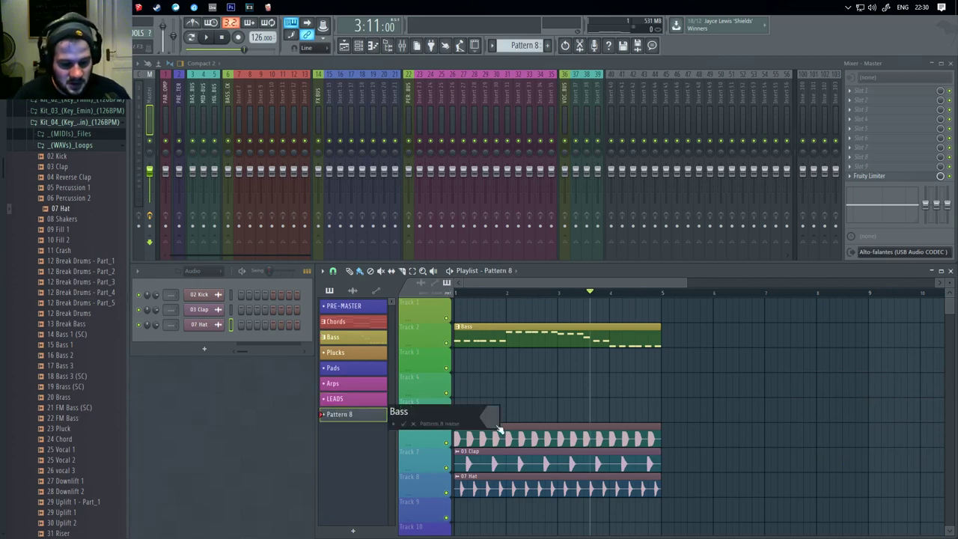
type("Bass")
key("Return")
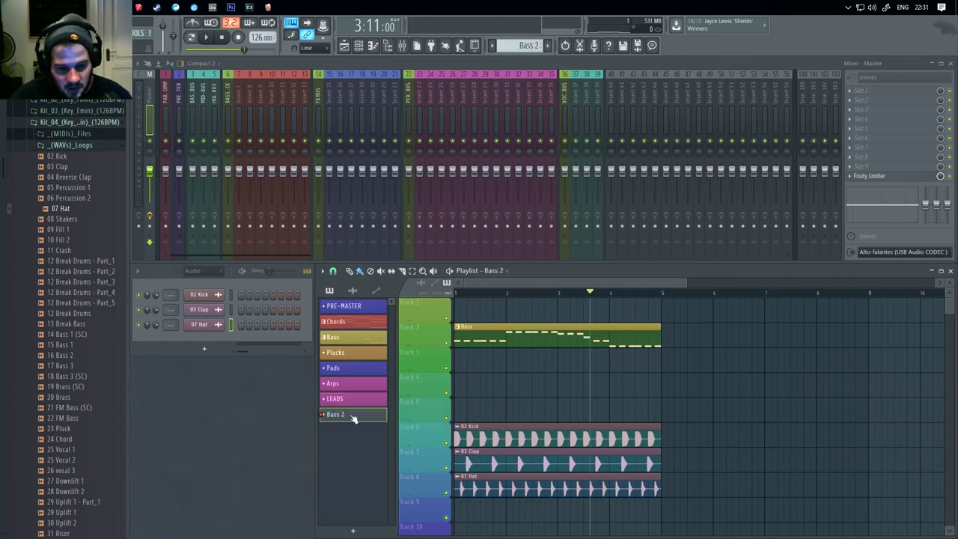
left_click_drag(354, 418, 354, 350)
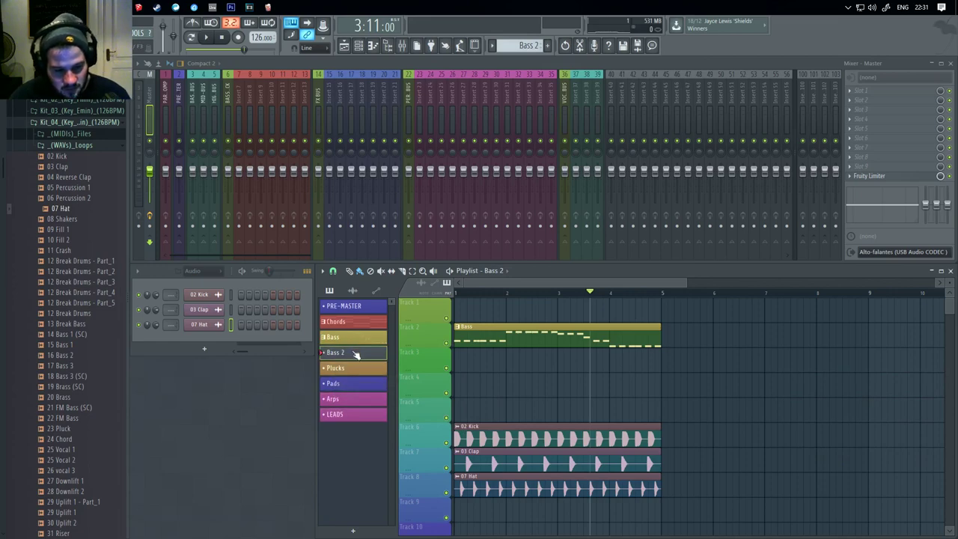
Colour the Bass 2 pattern green and place it at bar 1 on Track 3
key("F2")
left_click(380, 335)
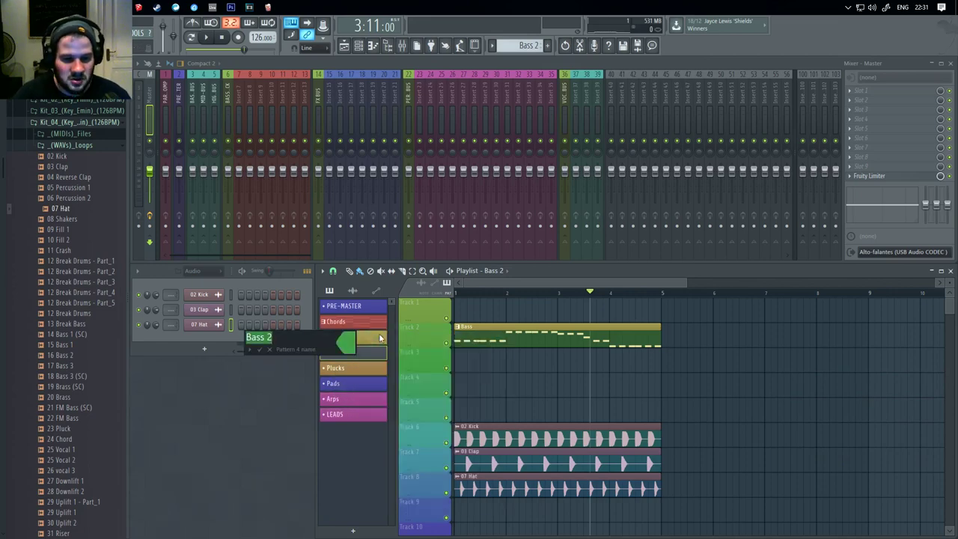
key("Return")
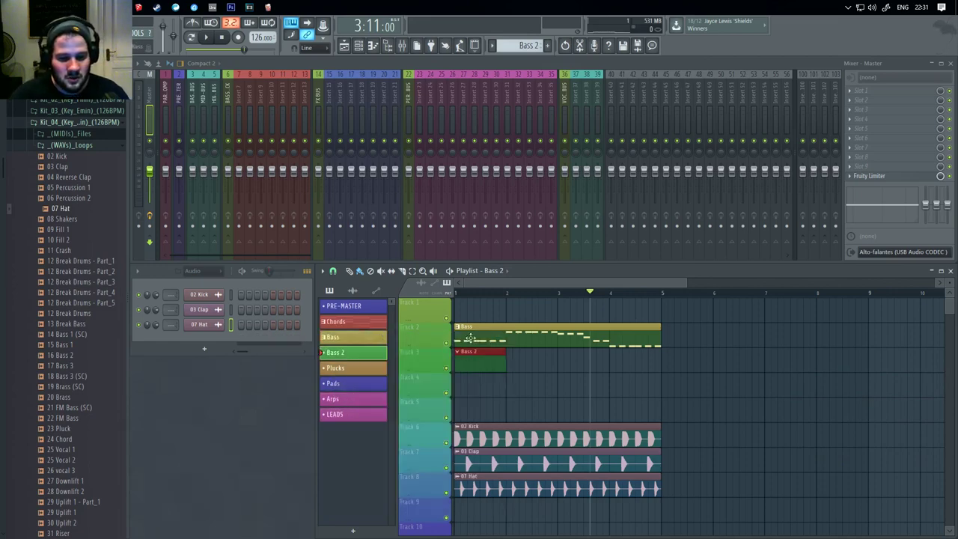
Select all the Serum notes of the Bass pattern in the piano roll, then close it
double_click(470, 338)
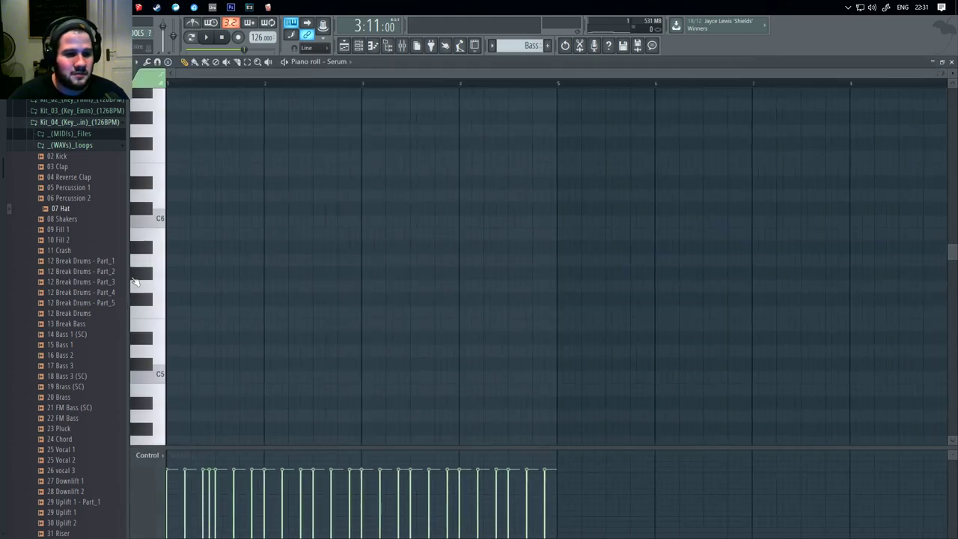
left_click(952, 62)
double_click(491, 346)
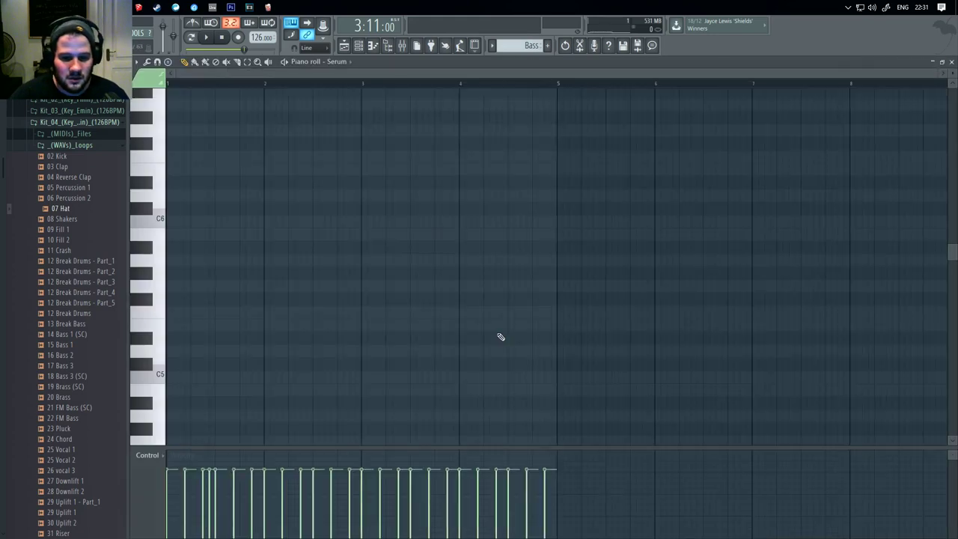
scroll(363, 242, "down", 2)
scroll(363, 249, "down", 4)
left_click_drag(646, 140, 29, 339)
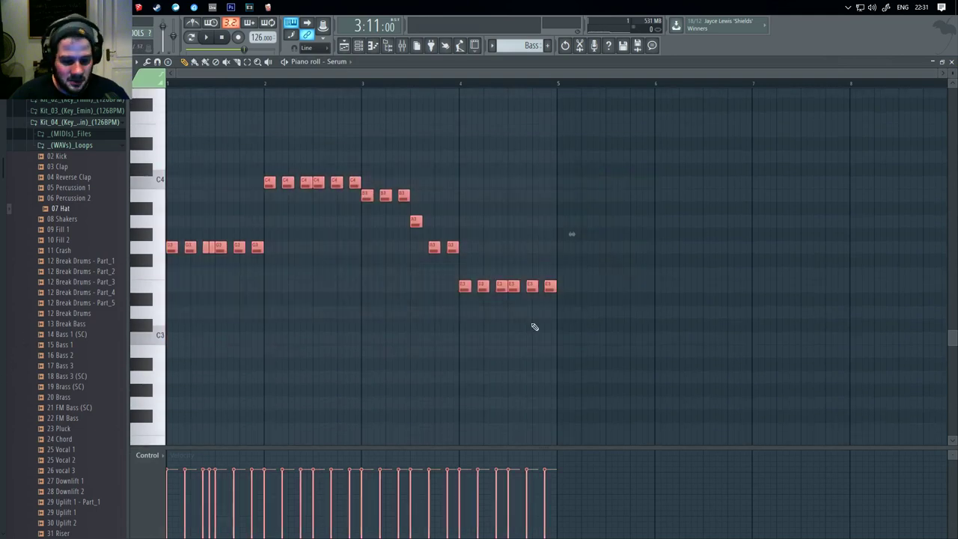
left_click(953, 62)
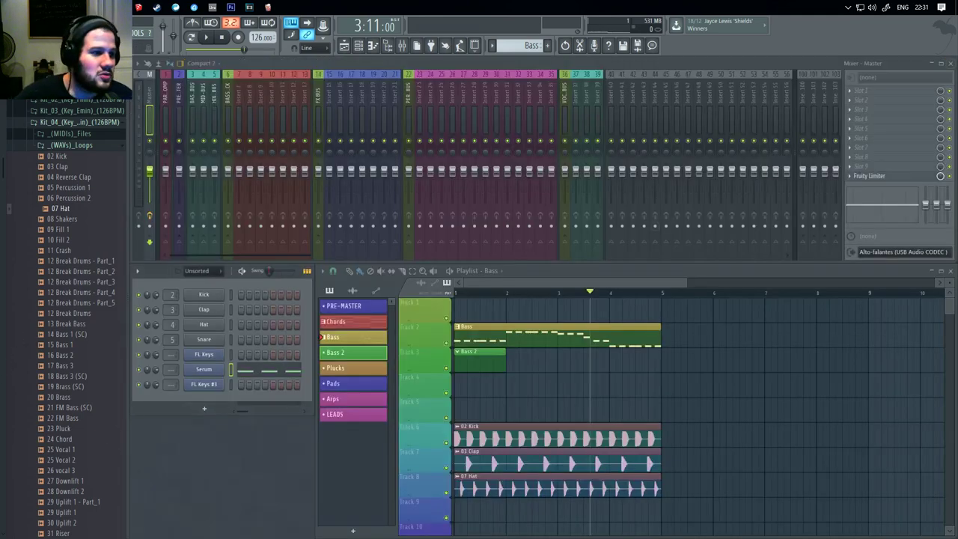
Add the Spire_x86_v1.0.20 generator as a new channel and move its window clear of the playlist and channels
left_click(43, 33)
left_click(225, 76)
scroll(439, 244, "down", 5)
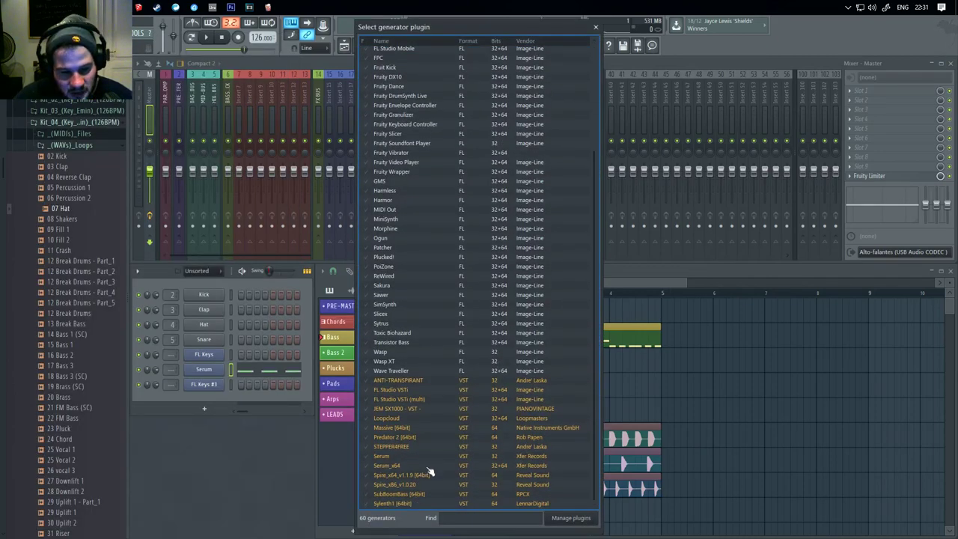
left_click(436, 484)
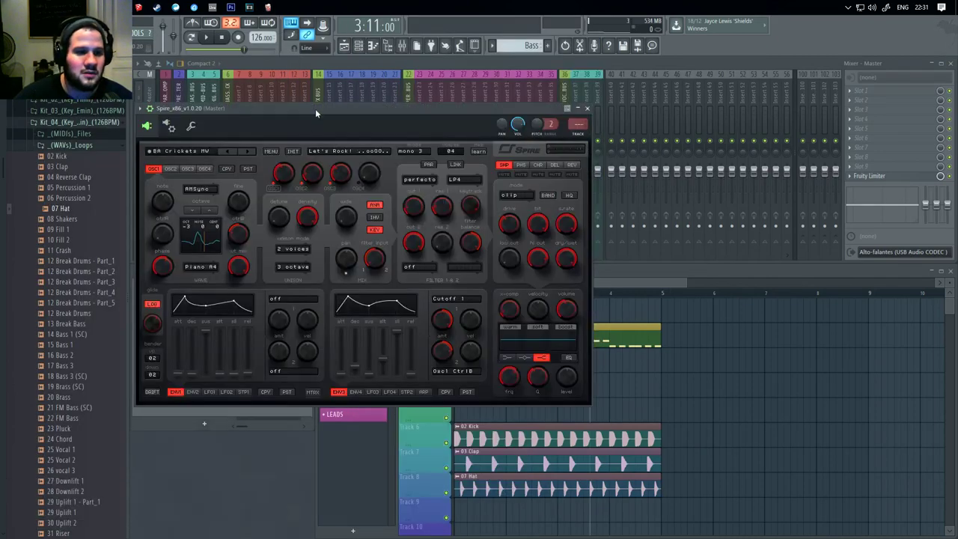
left_click_drag(315, 108, 762, 50)
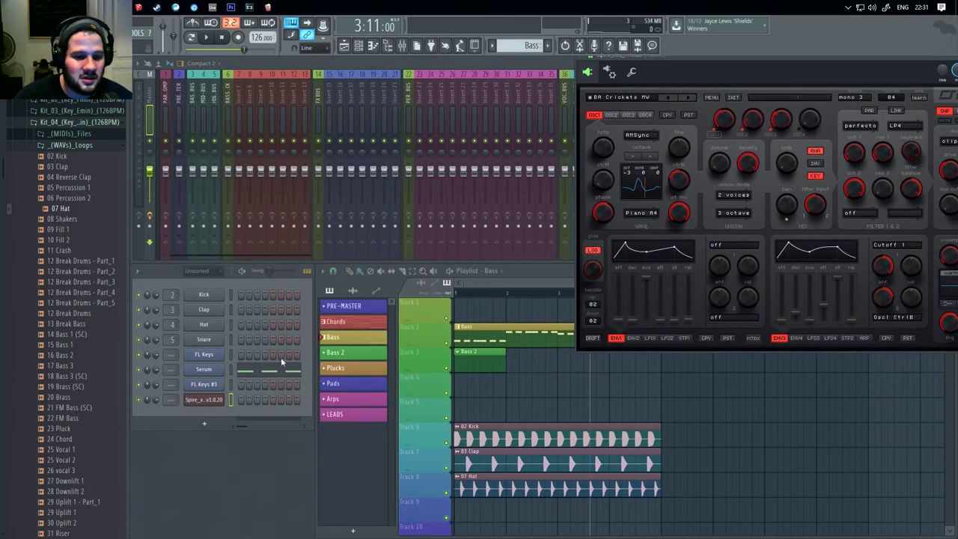
Paste the copied Serum bass notes into the Spire piano roll of the Bass 2 pattern, start playback and close the piano roll
left_click(362, 354)
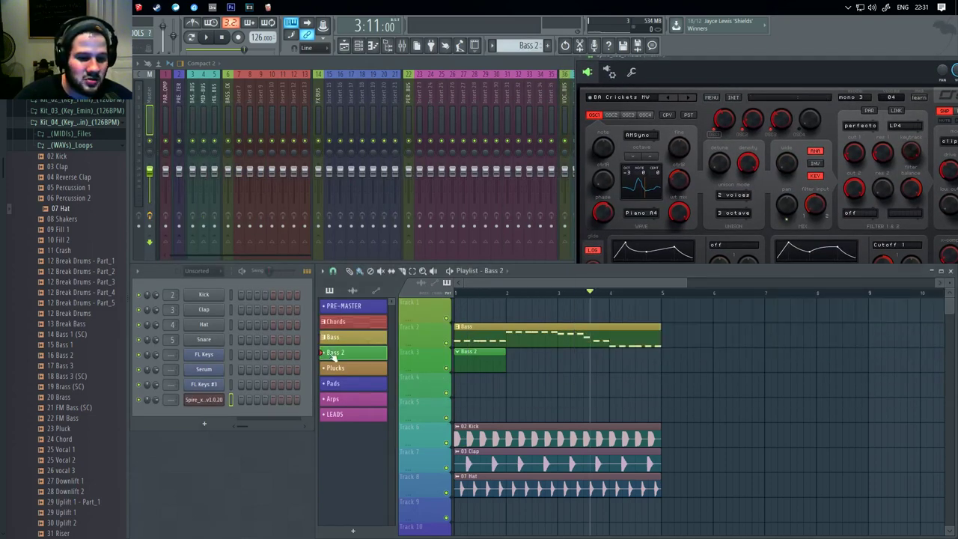
right_click(194, 401)
left_click(257, 386)
left_click(250, 385)
left_click(241, 385)
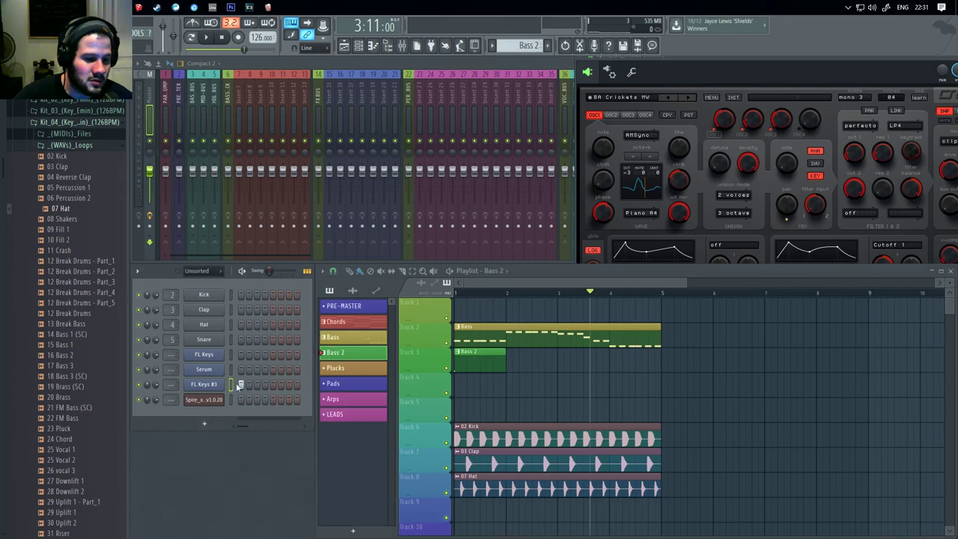
right_click(212, 404)
left_click(247, 400)
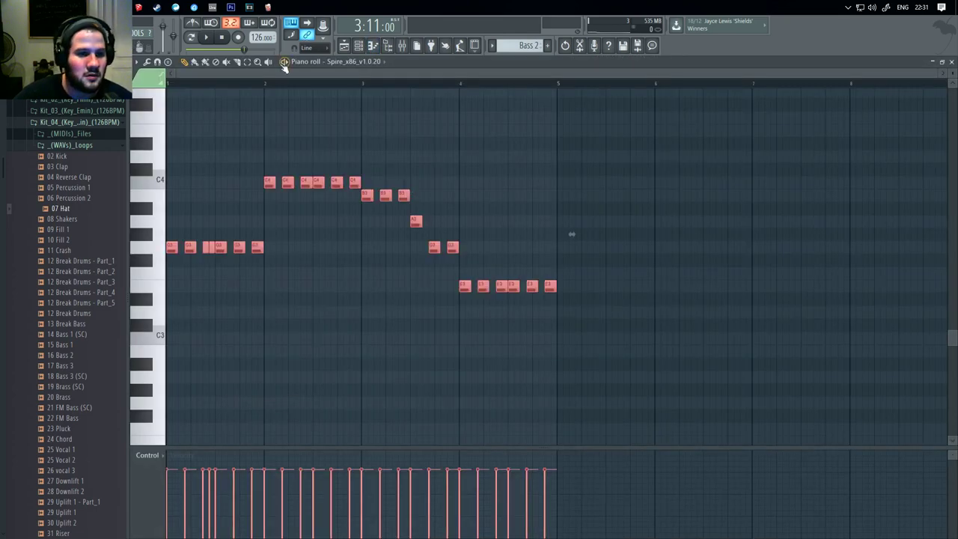
key("space")
left_click(743, 168)
right_click(744, 168)
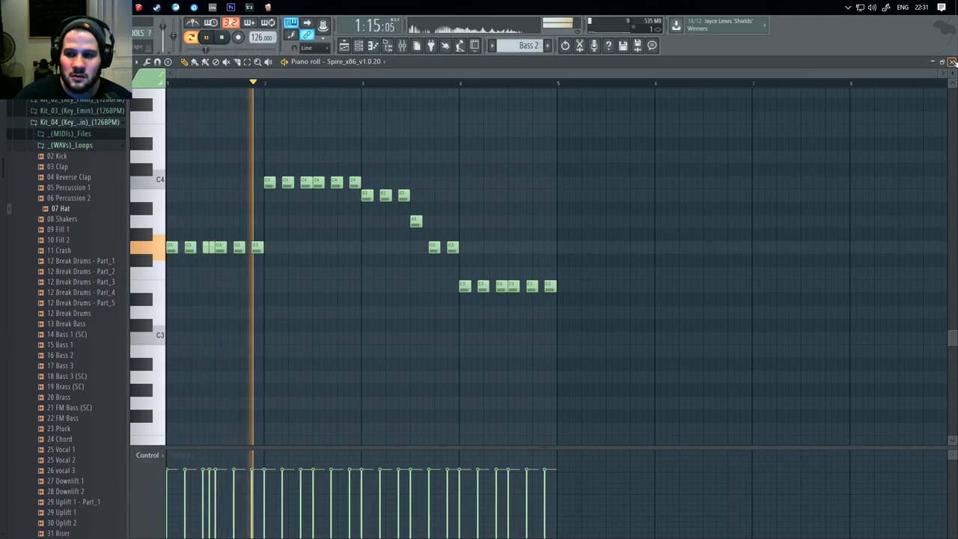
left_click(952, 62)
Load another bass preset in Spire during playback and step through the following presets as far as BA Sub Bass
left_click_drag(720, 69, 693, 77)
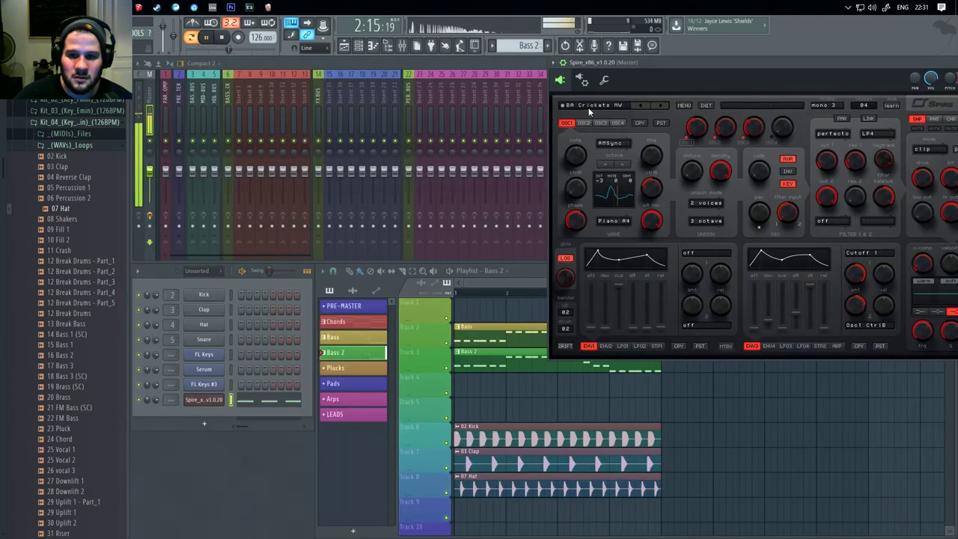
left_click(607, 105)
left_click(632, 164)
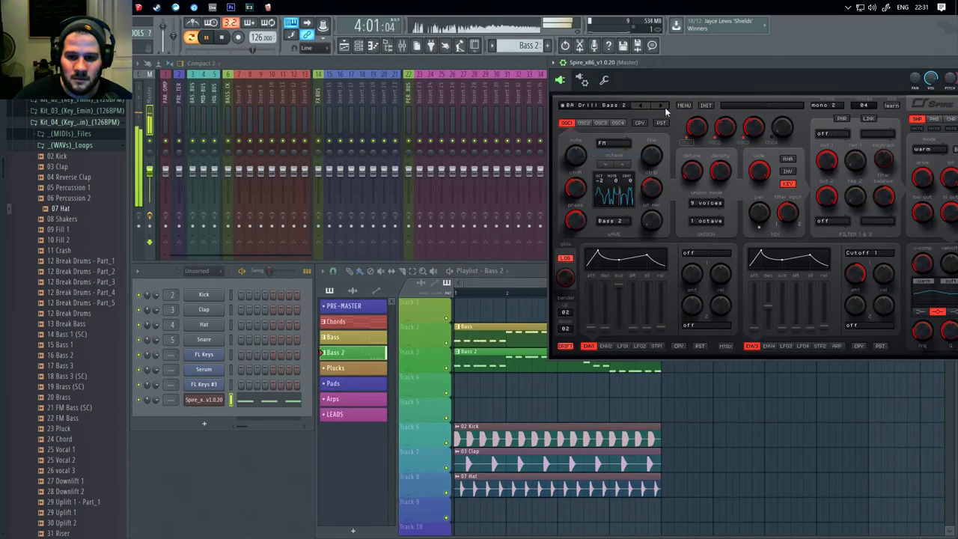
left_click(663, 106)
left_click(664, 106)
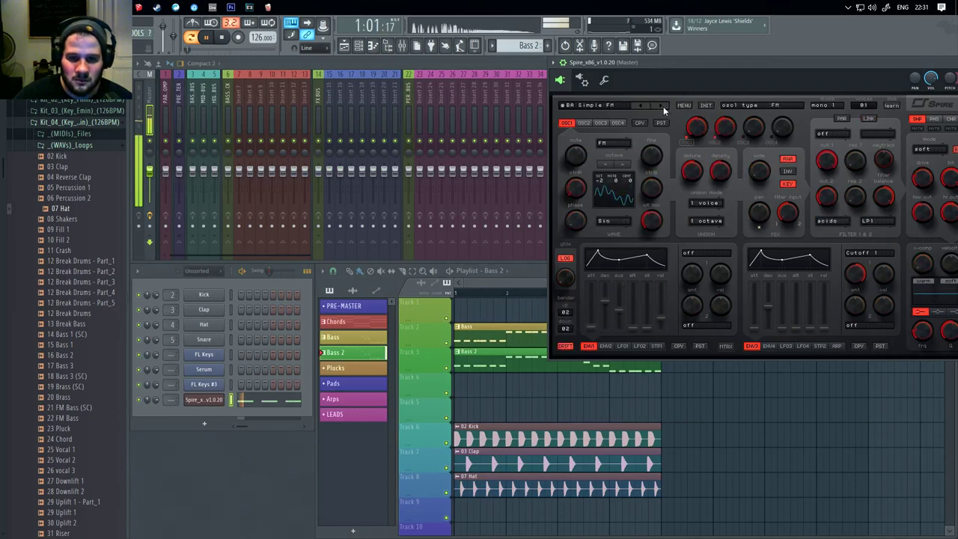
left_click(663, 106)
left_click(654, 104)
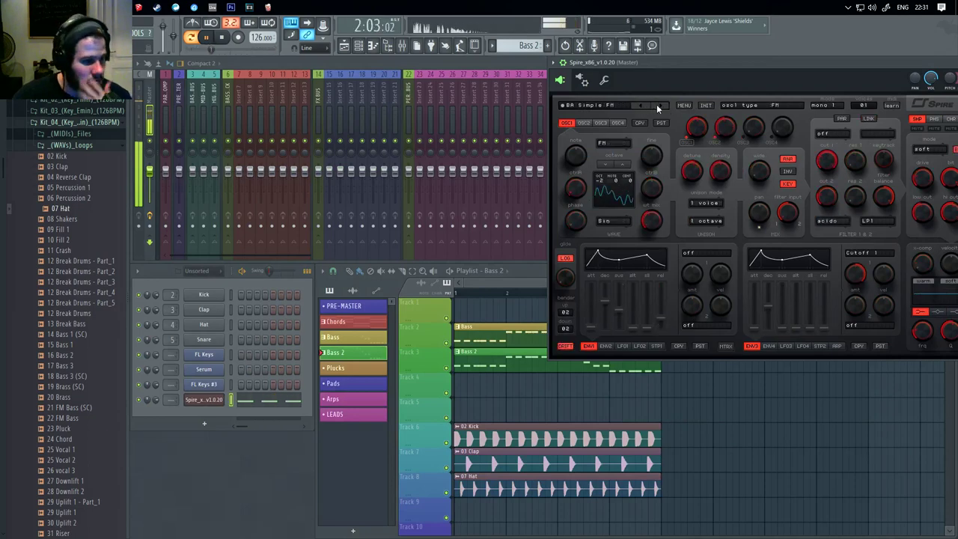
left_click(657, 104)
left_click(656, 104)
Move the Spire window clear of the mixer's edge, step on through the presets to BA Chorus and close the plugin
left_click_drag(706, 62, 521, 100)
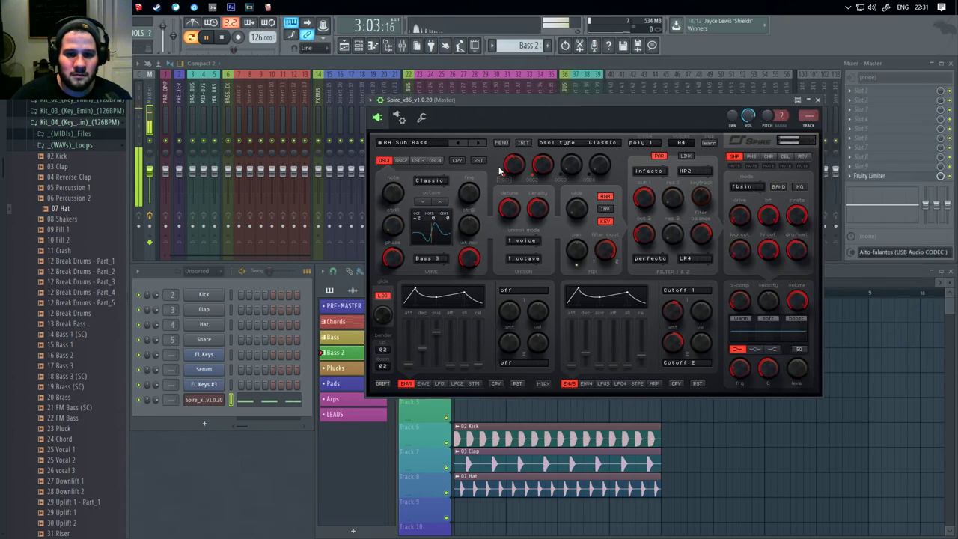
left_click(486, 140)
left_click(485, 140)
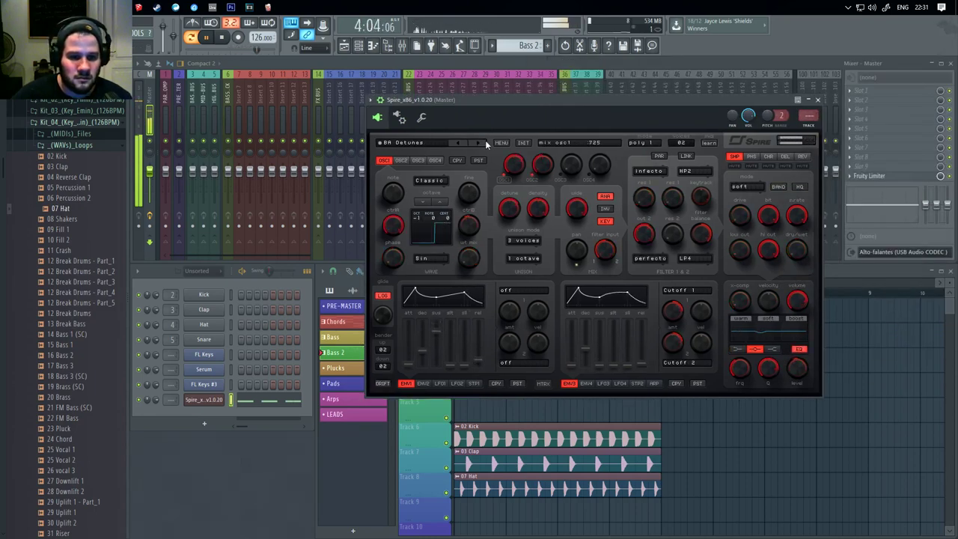
left_click(479, 142)
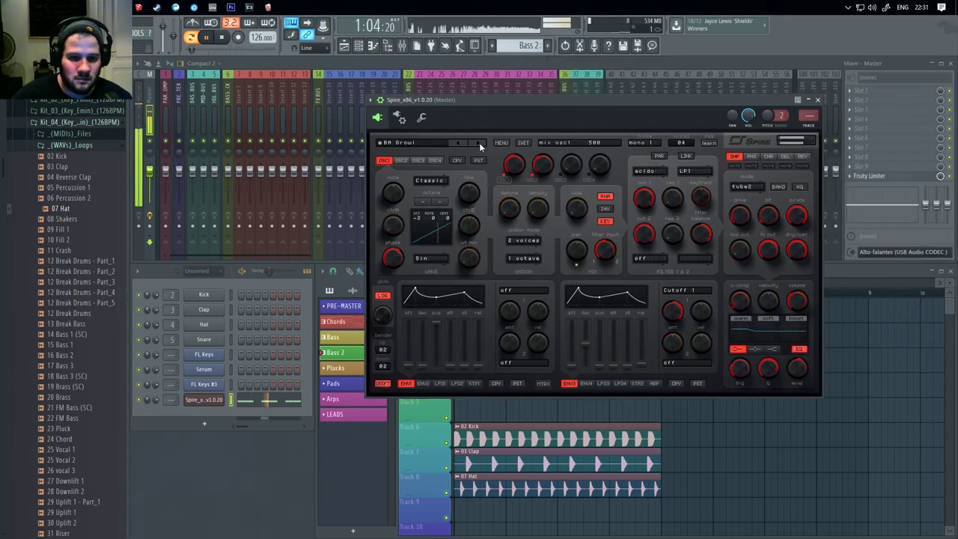
left_click(479, 143)
left_click(479, 142)
left_click(480, 143)
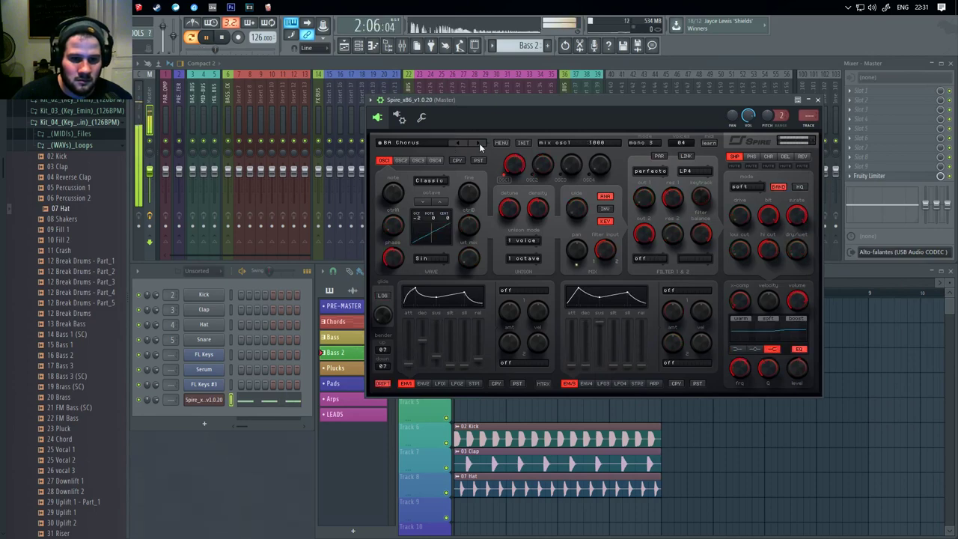
left_click(479, 143)
left_click(453, 142)
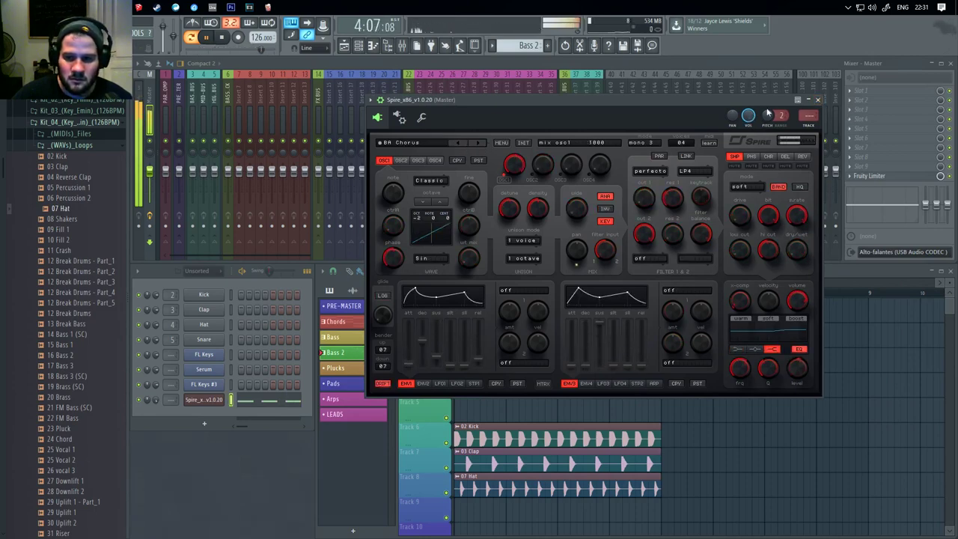
left_click(818, 99)
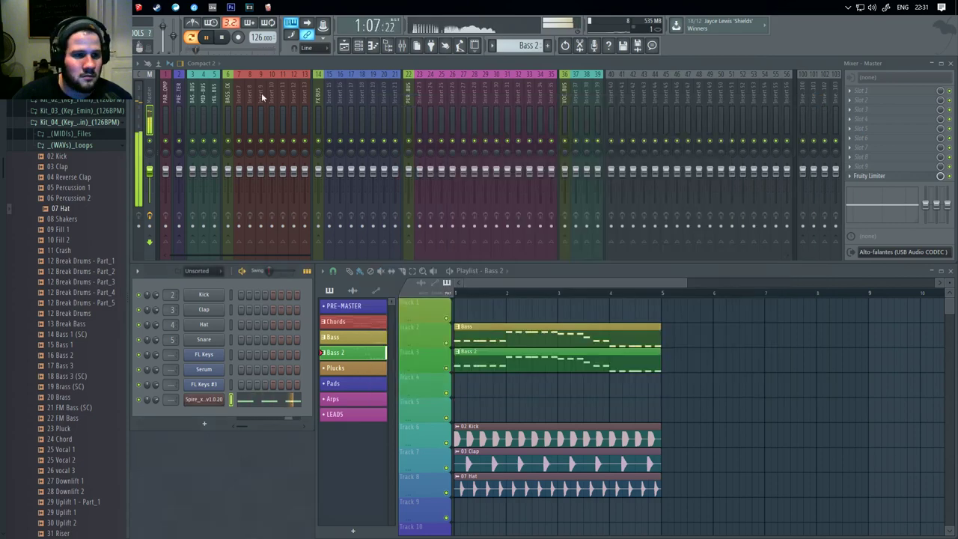
Play the playlist arrangement in song mode to hear both basses with the drums, stop it and collapse the browser
key("space")
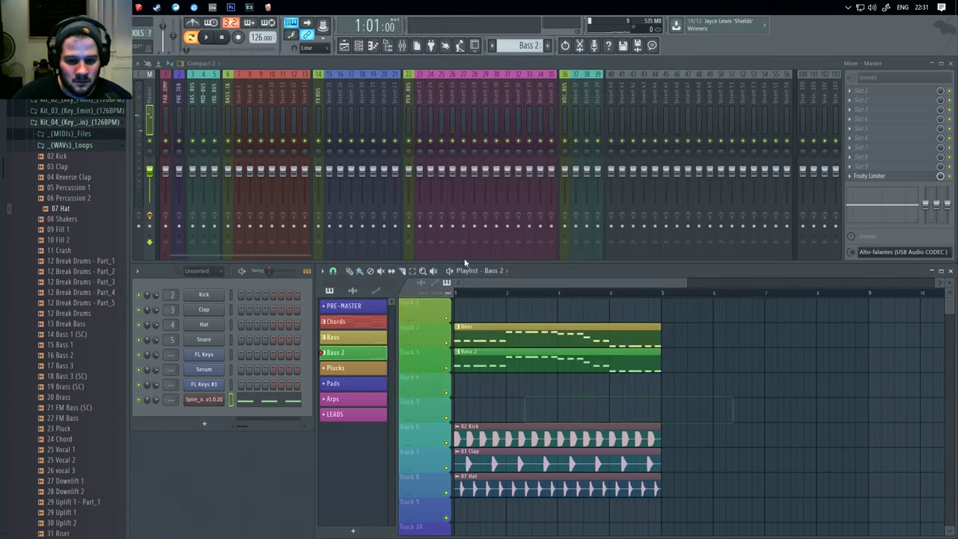
key("space")
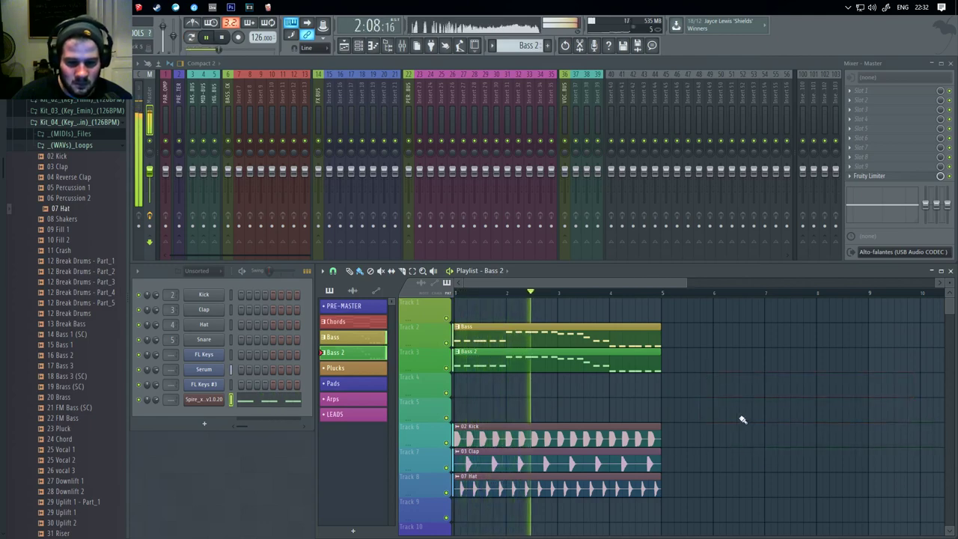
left_click(715, 435)
left_click_drag(715, 436, 717, 452)
right_click(716, 452)
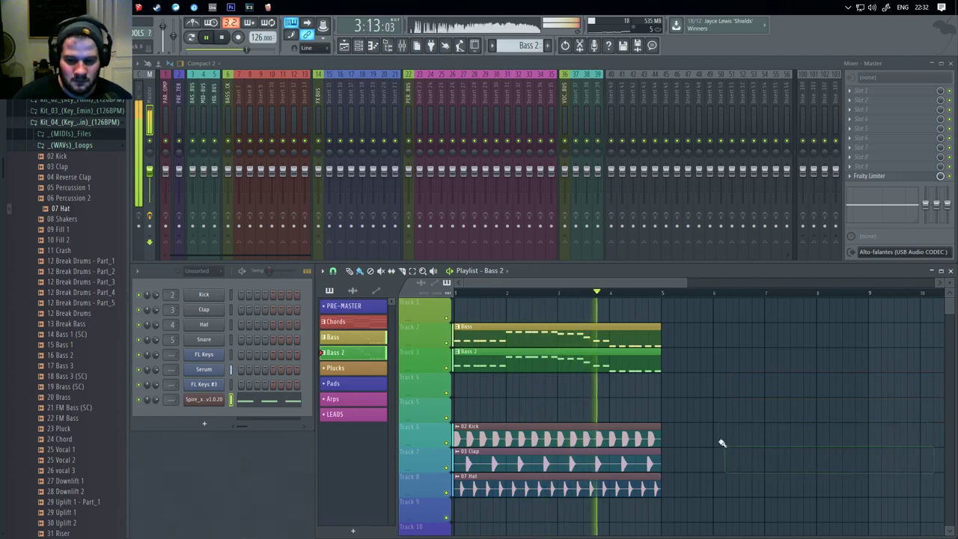
key("space")
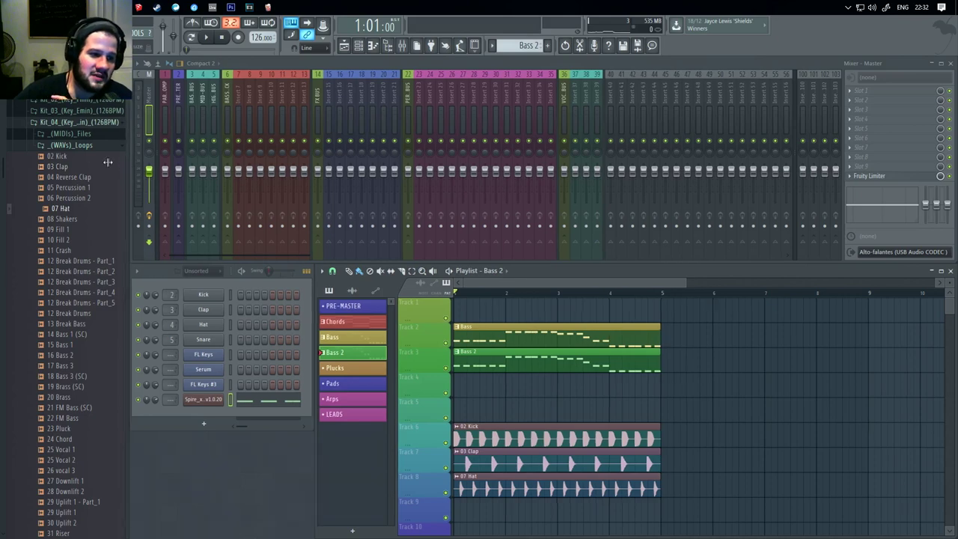
left_click_drag(125, 162, 11, 172)
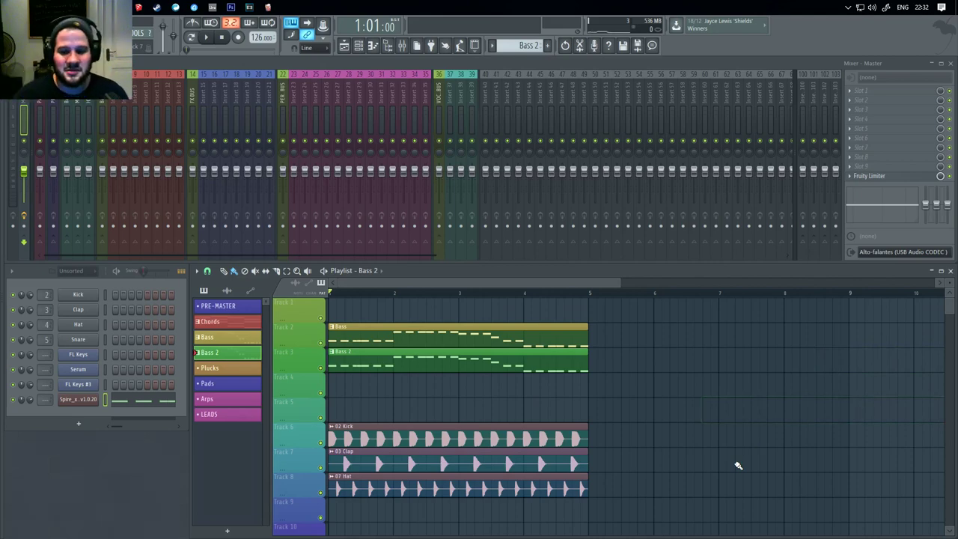
left_click(690, 425)
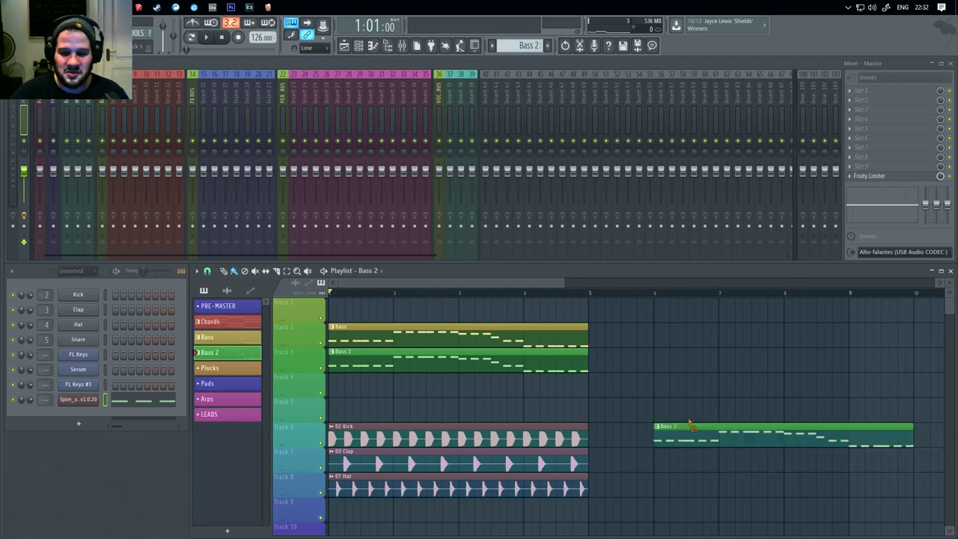
right_click(659, 428)
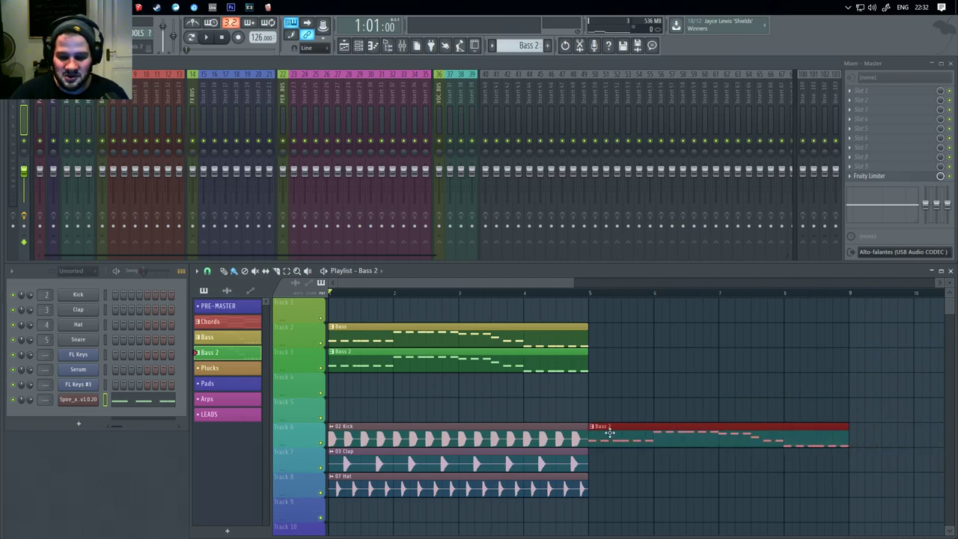
left_click(633, 440)
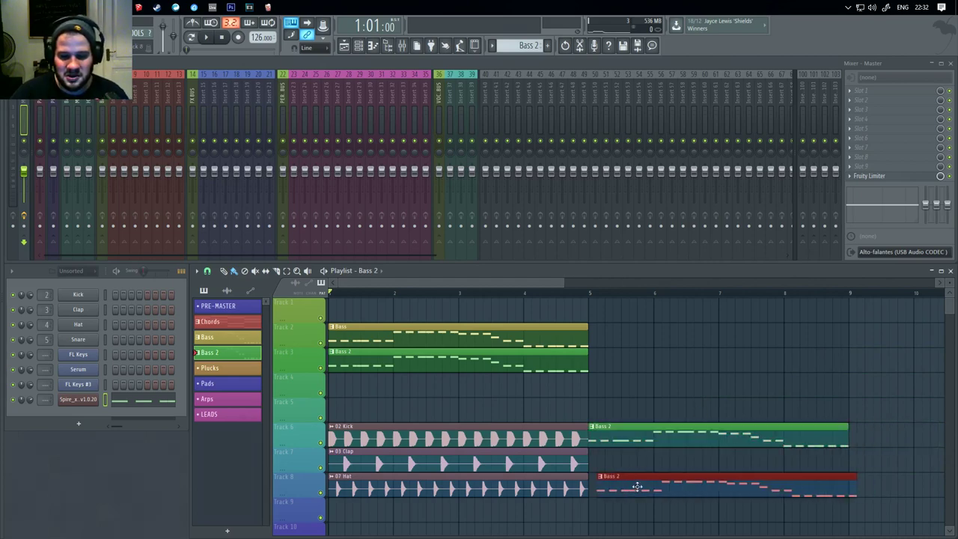
right_click(640, 434)
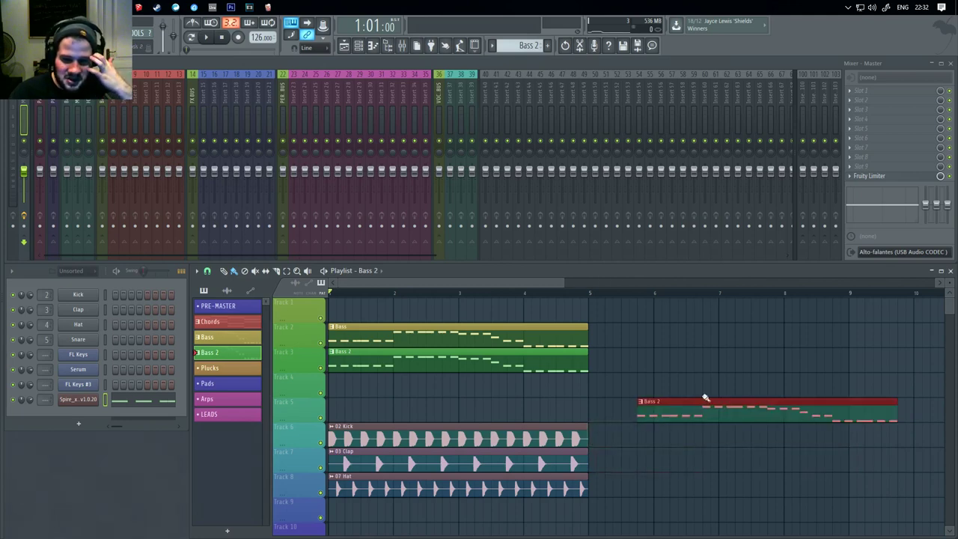
Copy all the FL Keys chord notes from the Chords pattern's piano roll and close it
left_click(231, 326)
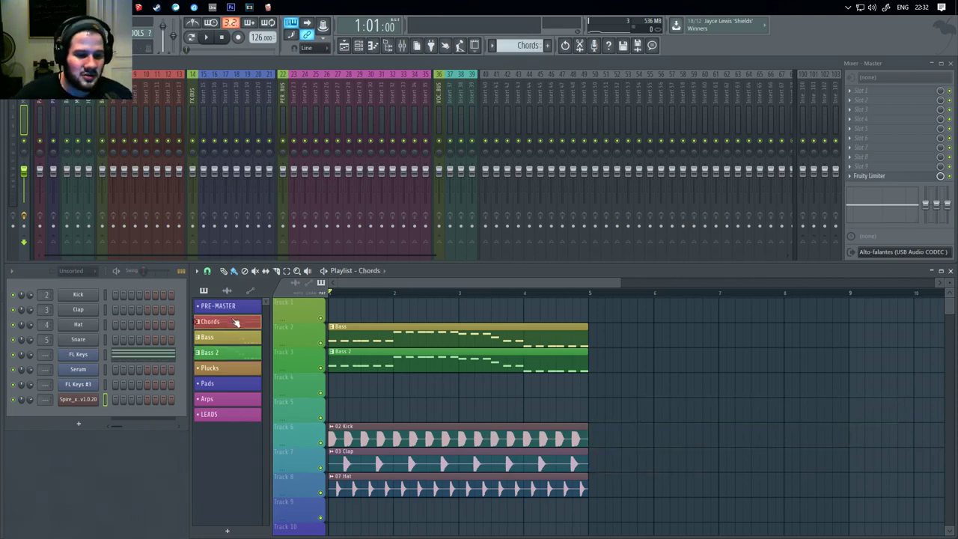
double_click(236, 323)
scroll(374, 295, "up", 5)
left_click_drag(516, 109, 2, 489)
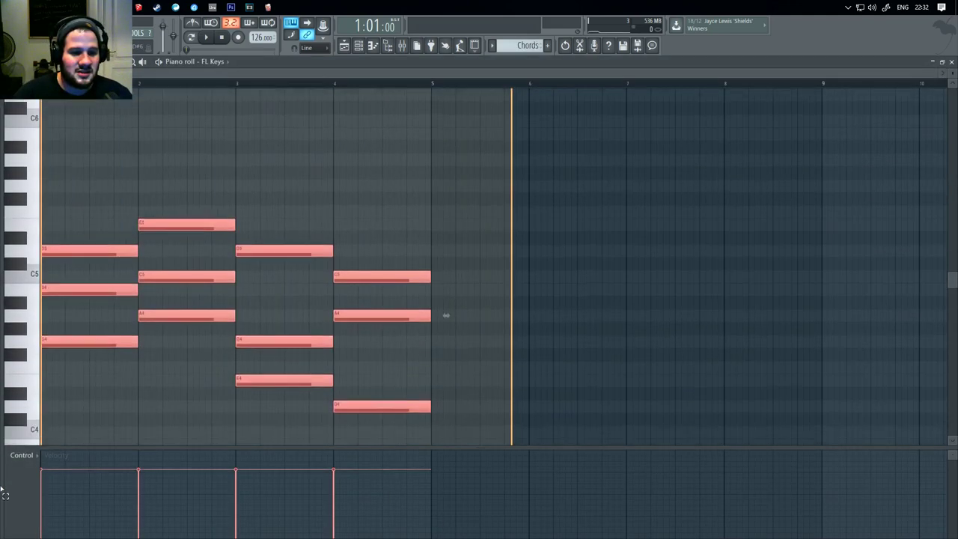
scroll(489, 277, "down", 3)
left_click(717, 327)
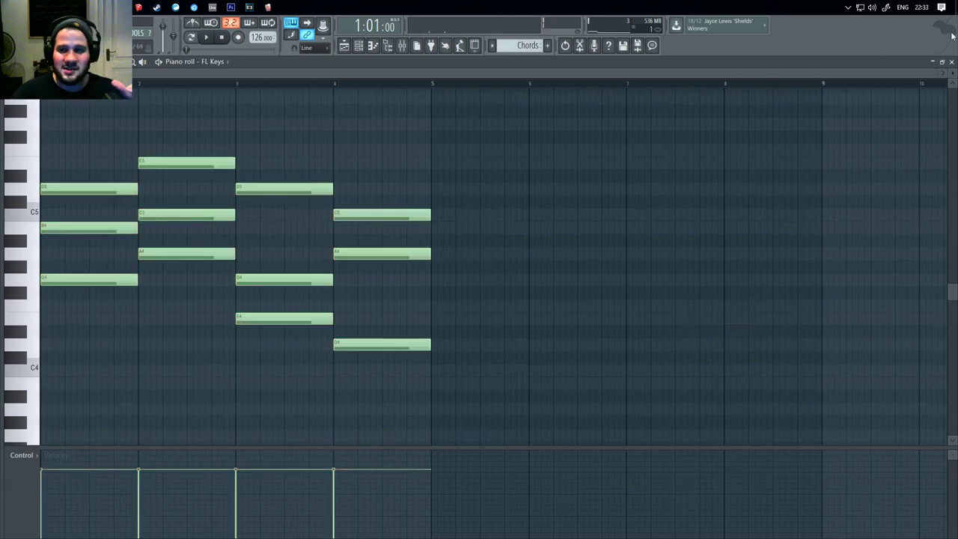
left_click(952, 61)
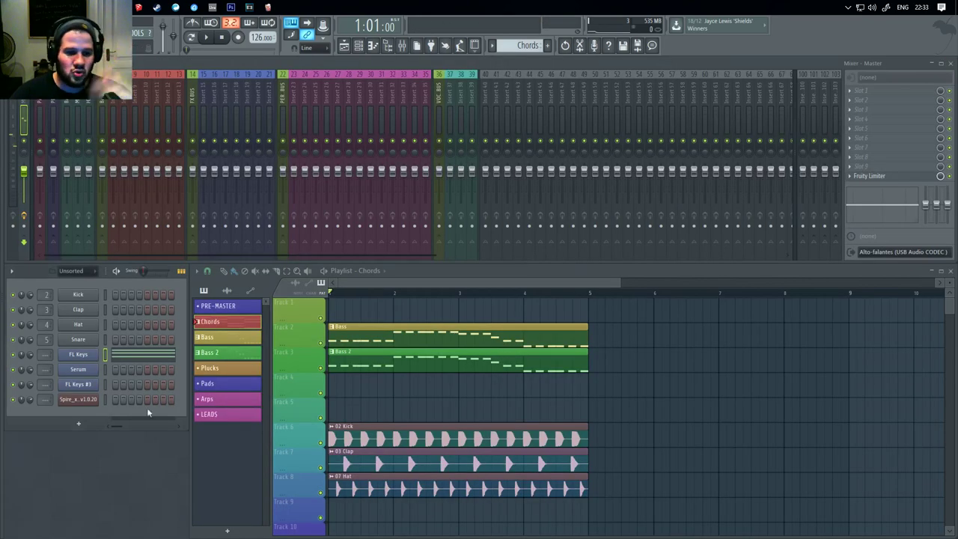
Paste the copied chords into the FL Keys #3 piano roll of the LEADS pattern, deselect the notes and close it
left_click(212, 416)
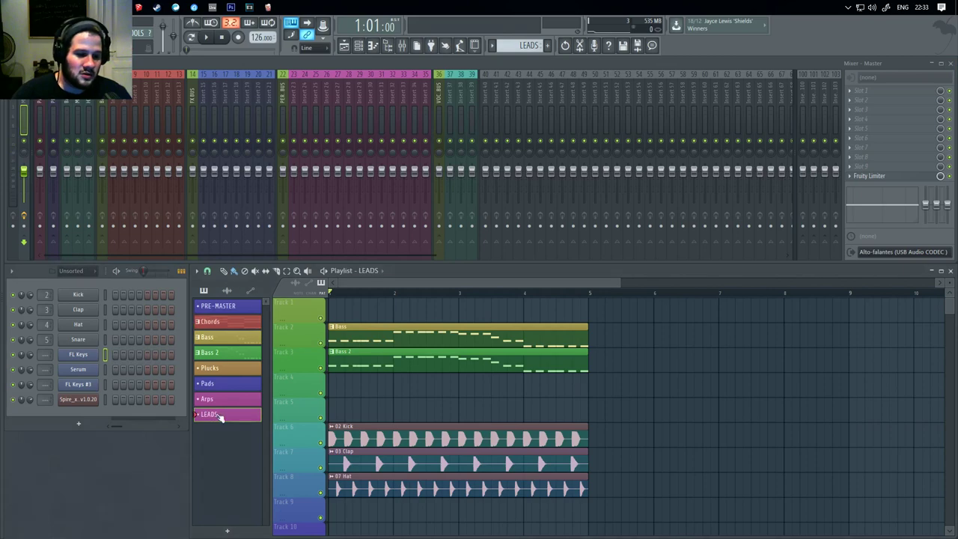
right_click(99, 384)
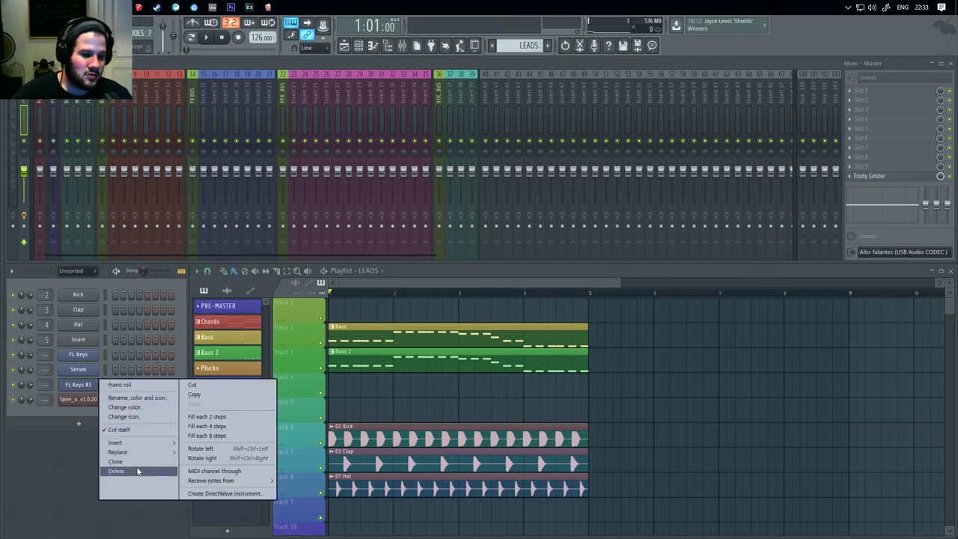
left_click(150, 387)
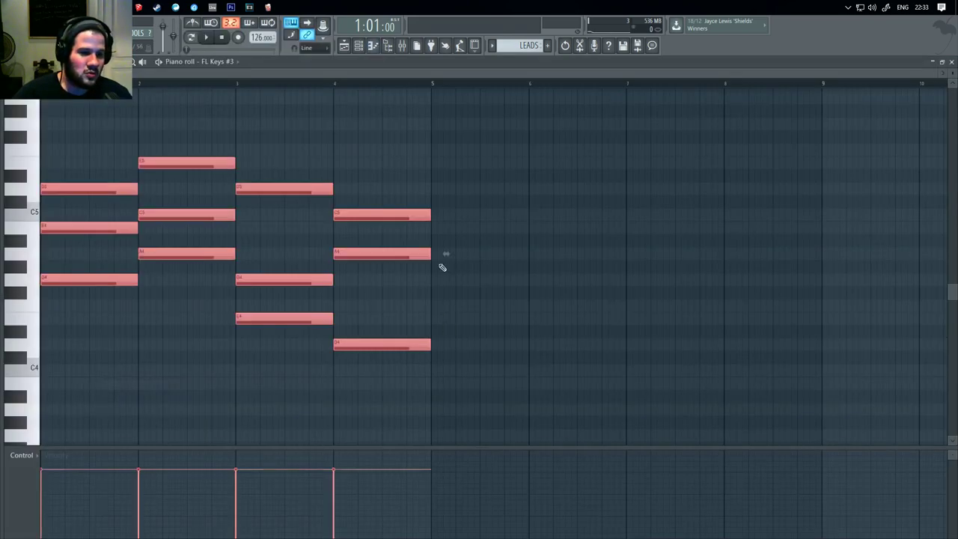
scroll(419, 224, "up", 3)
left_click(646, 256)
right_click(645, 256)
scroll(449, 294, "down", 3)
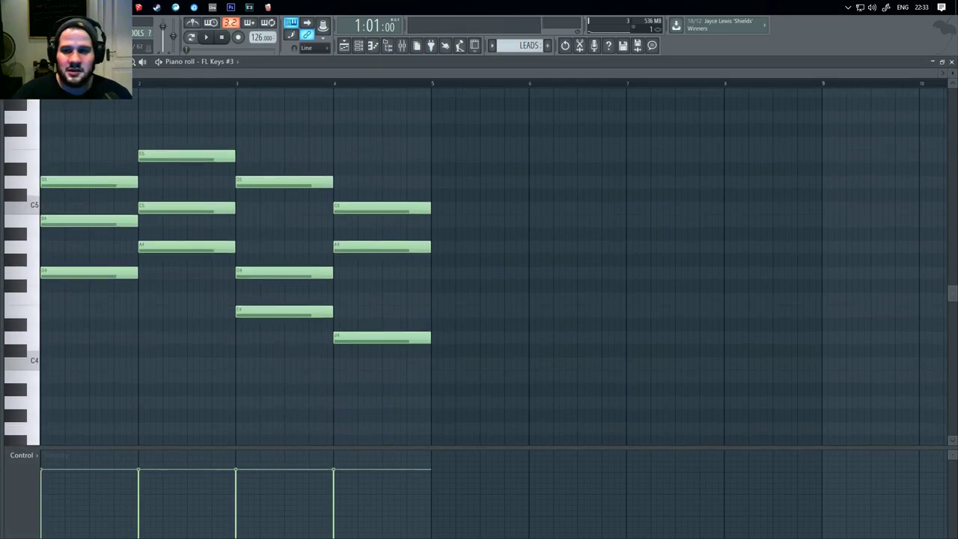
left_click(952, 62)
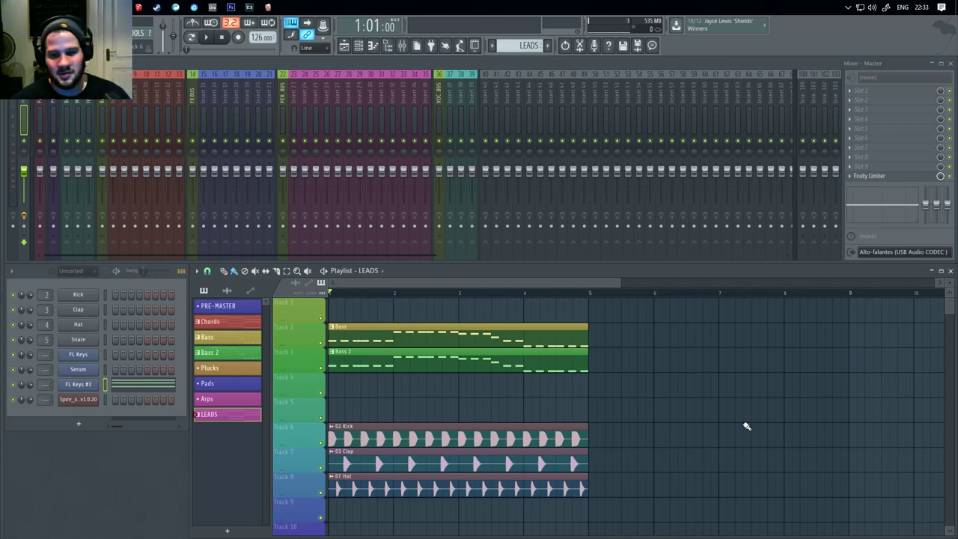
Switch to the OBS recording window
left_click(267, 7)
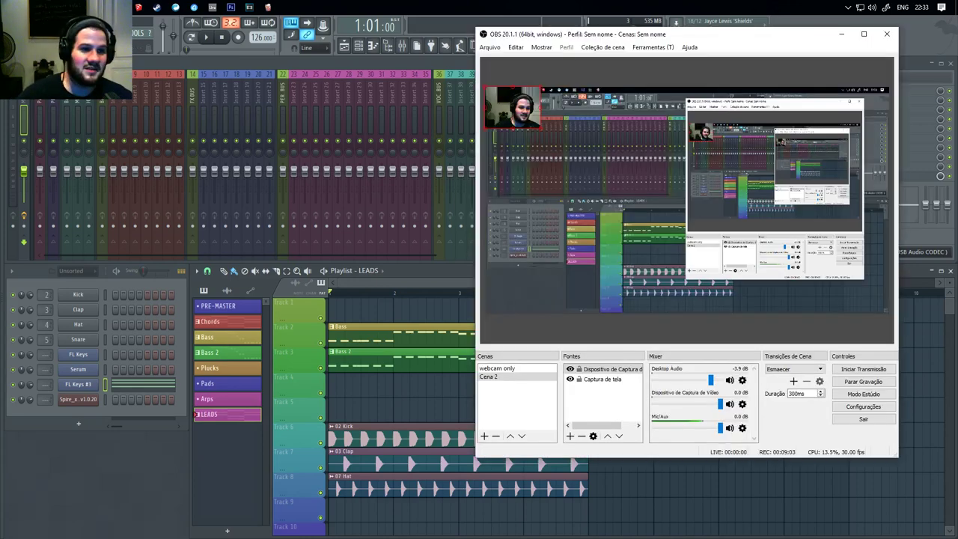